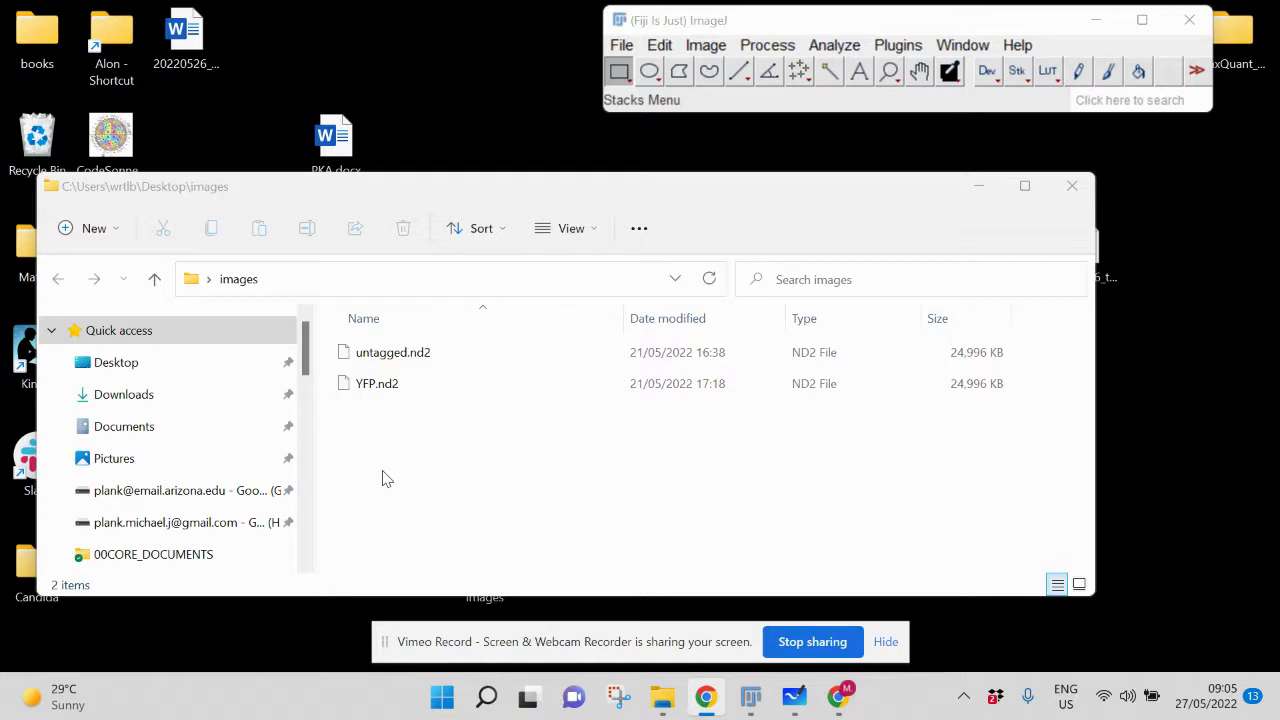
# Open untagged.nd2 and YFP.nd2 in Fiji as hyperstacks with autoscale, and show channel 2 of both images
pyautogui.moveTo(629, 440); pyautogui.dragTo(887, 115)
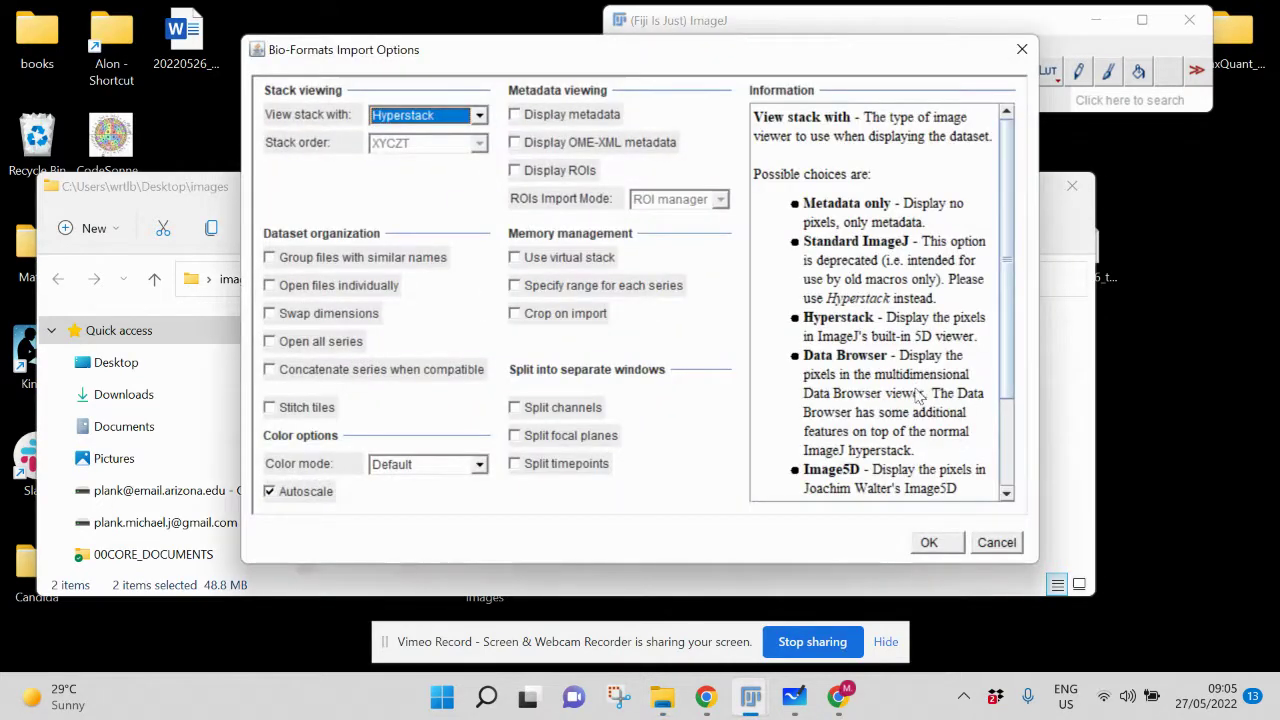
pyautogui.click(940, 546)
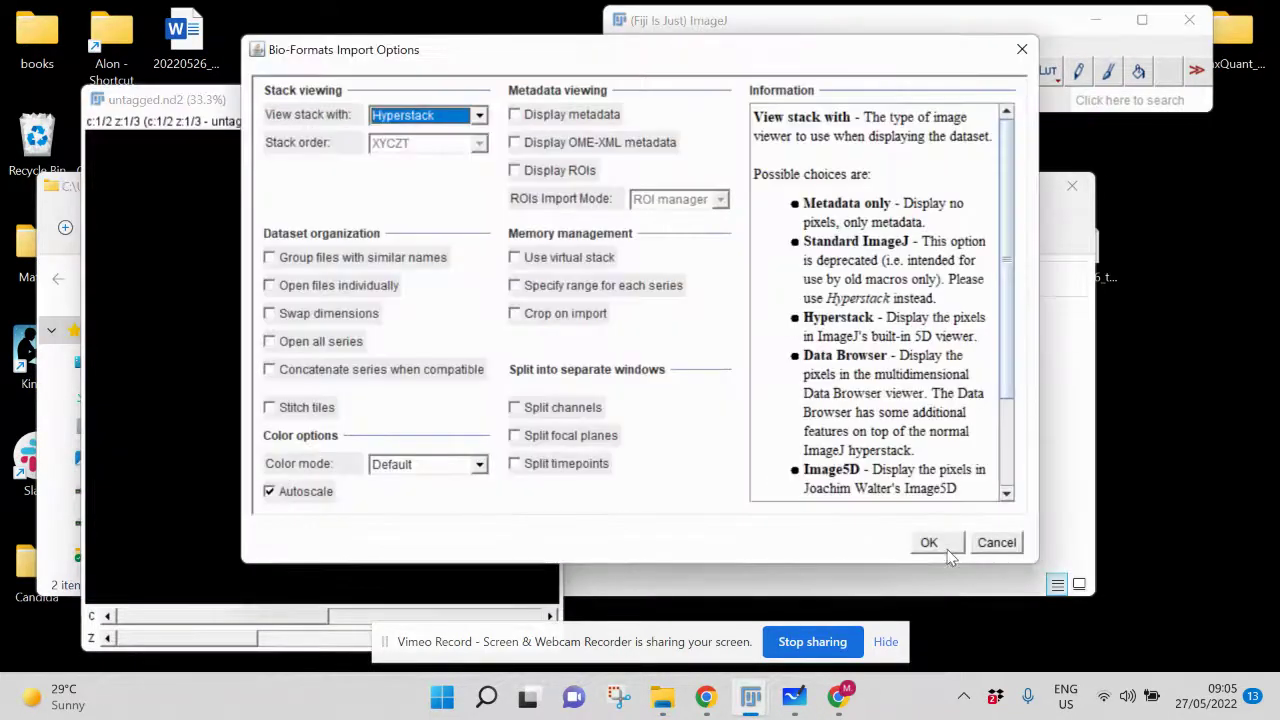
pyautogui.click(945, 548)
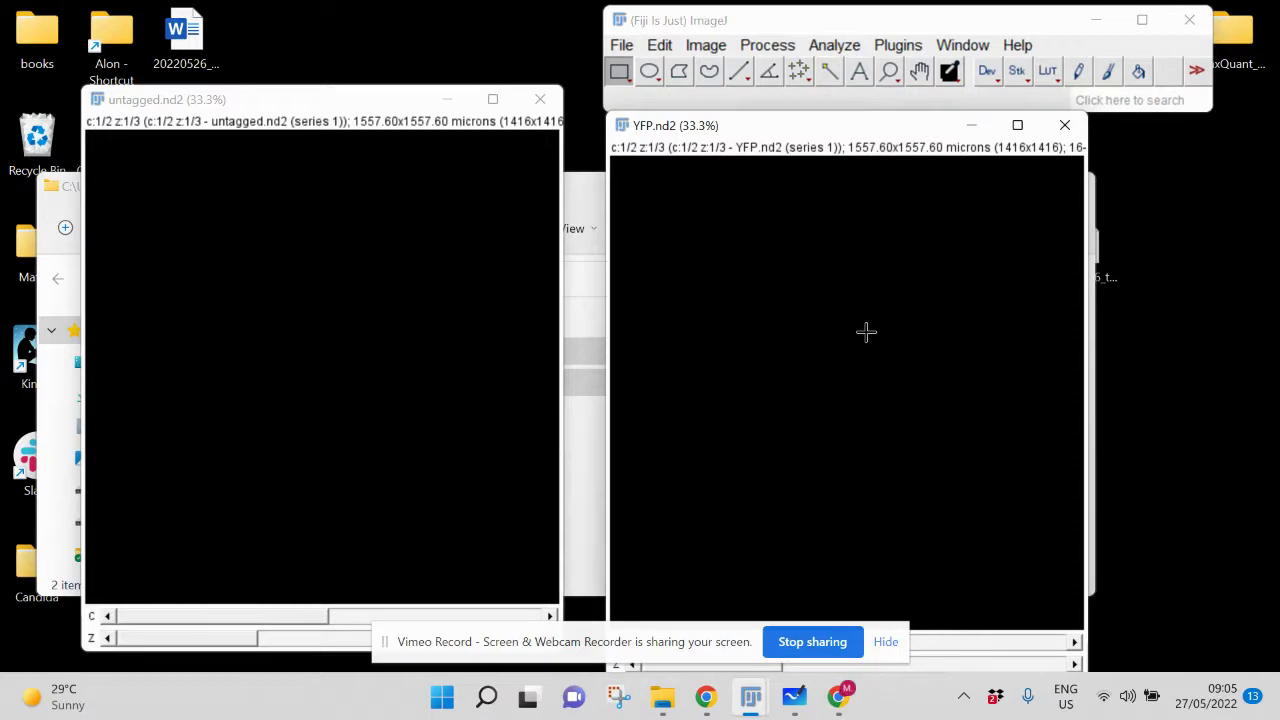
pyautogui.click(550, 616)
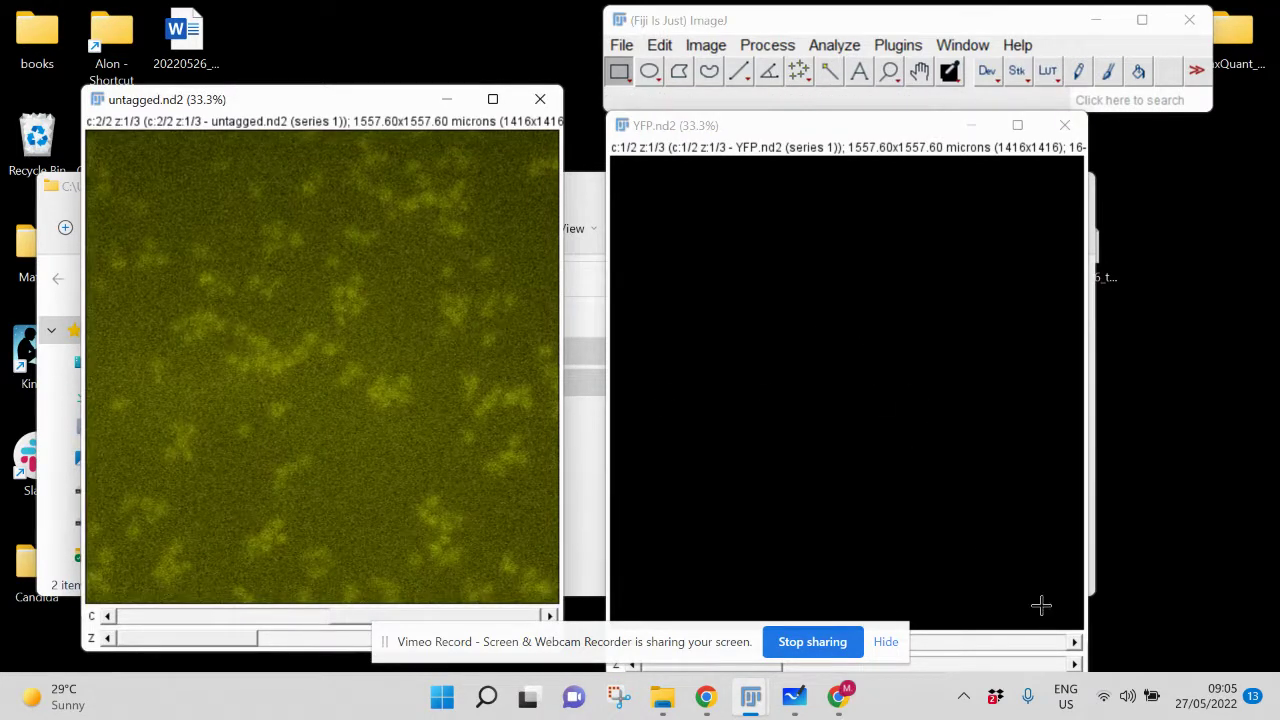
pyautogui.click(1075, 643)
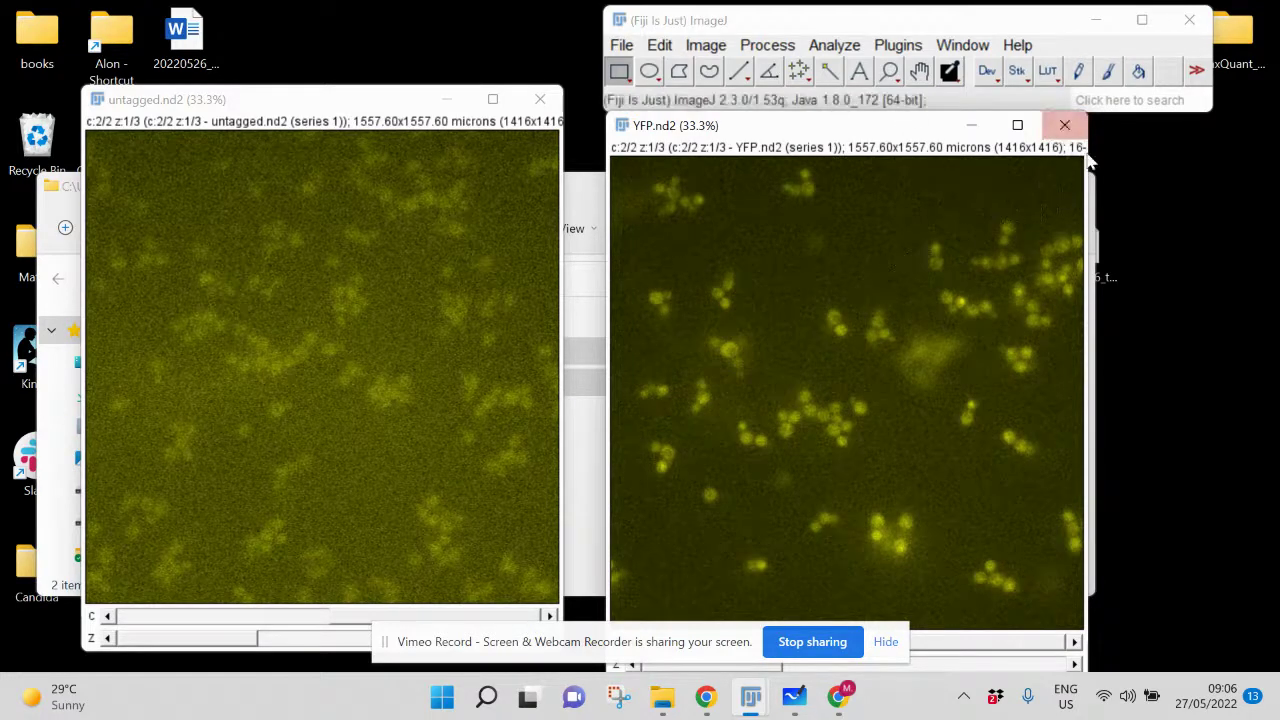
# Widen the YFP.nd2 window slightly and inspect the image's display range with the Brightness/Contrast tool, leaving the values as they are
pyautogui.moveTo(1088, 168); pyautogui.dragTo(1126, 160)
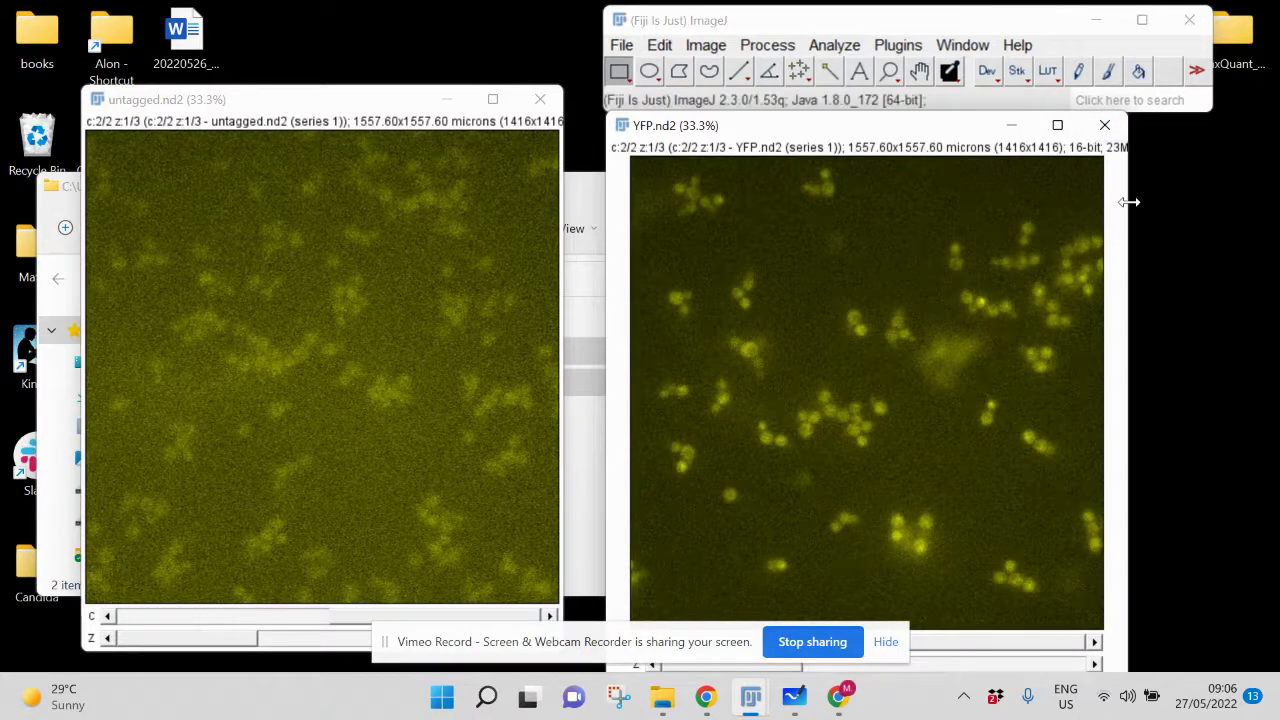
pyautogui.moveTo(1128, 202); pyautogui.dragTo(1108, 202)
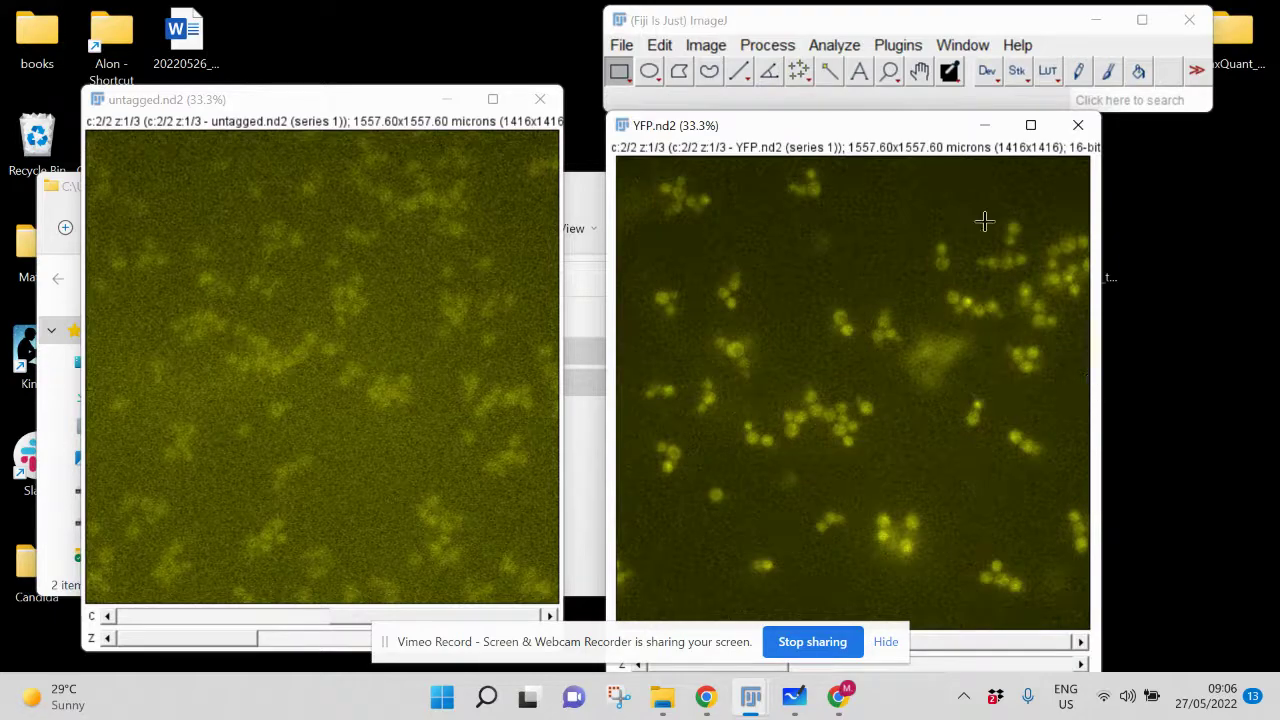
pyautogui.click(706, 45)
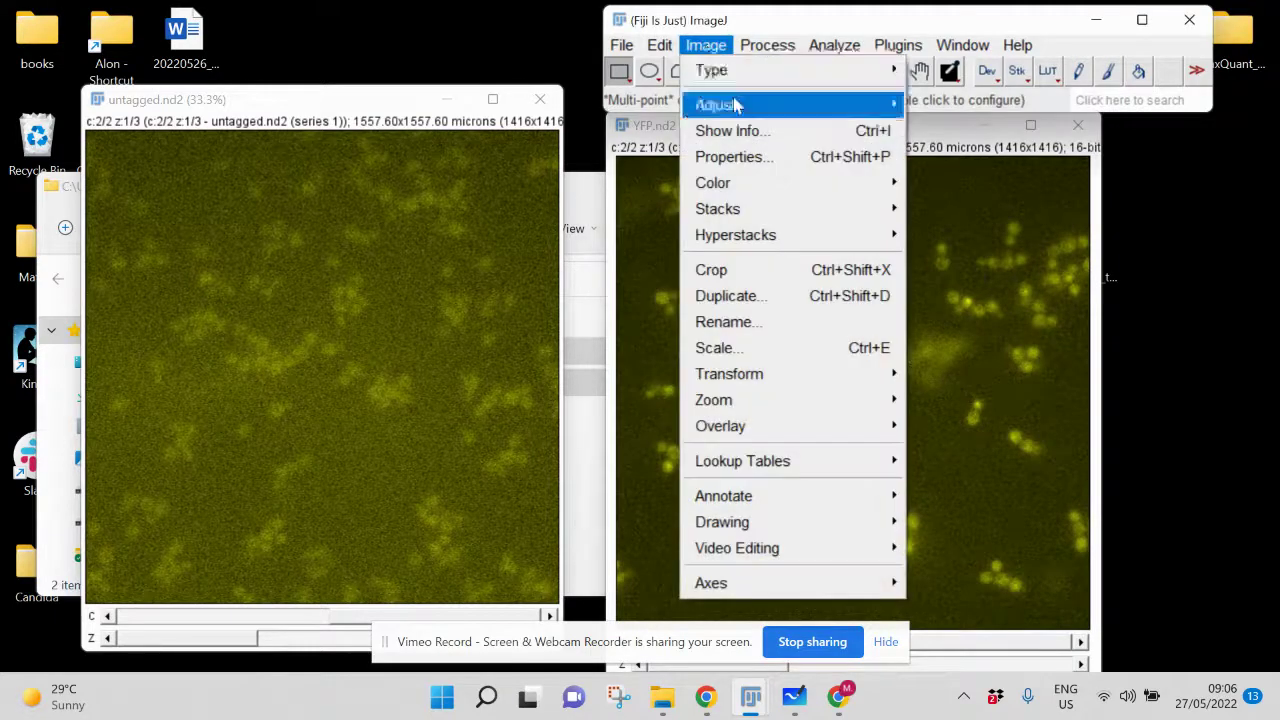
pyautogui.moveTo(876, 97)
pyautogui.click(960, 105)
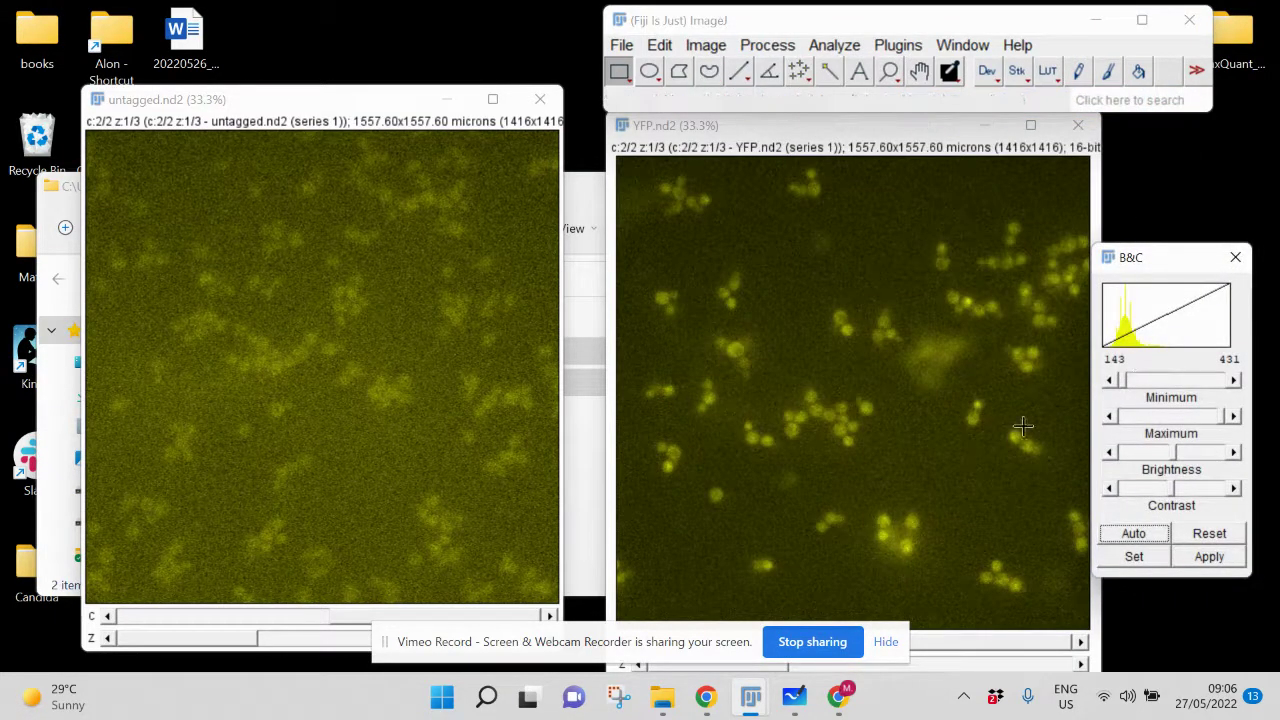
pyautogui.click(1134, 556)
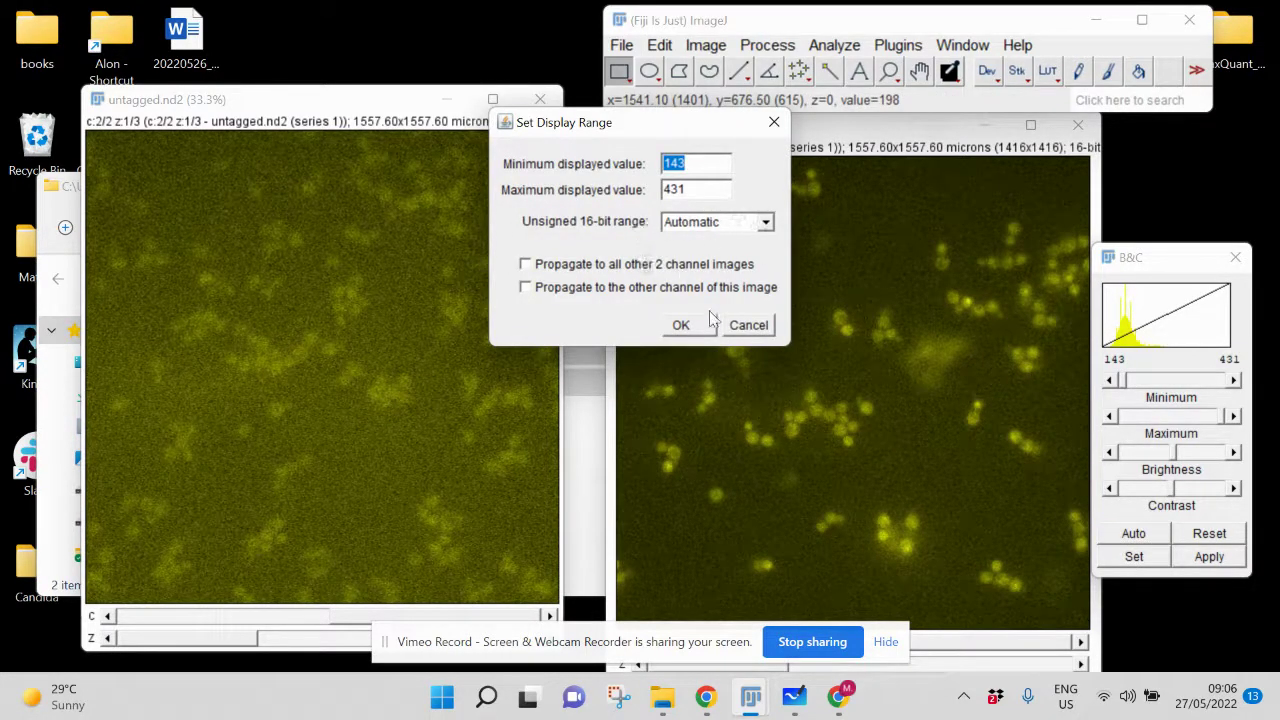
pyautogui.click(705, 327)
# Switch to Microsoft Whiteboard and draw a pair of axes in black pen, labelling the horizontal axis 0 and 65k
pyautogui.click(794, 697)
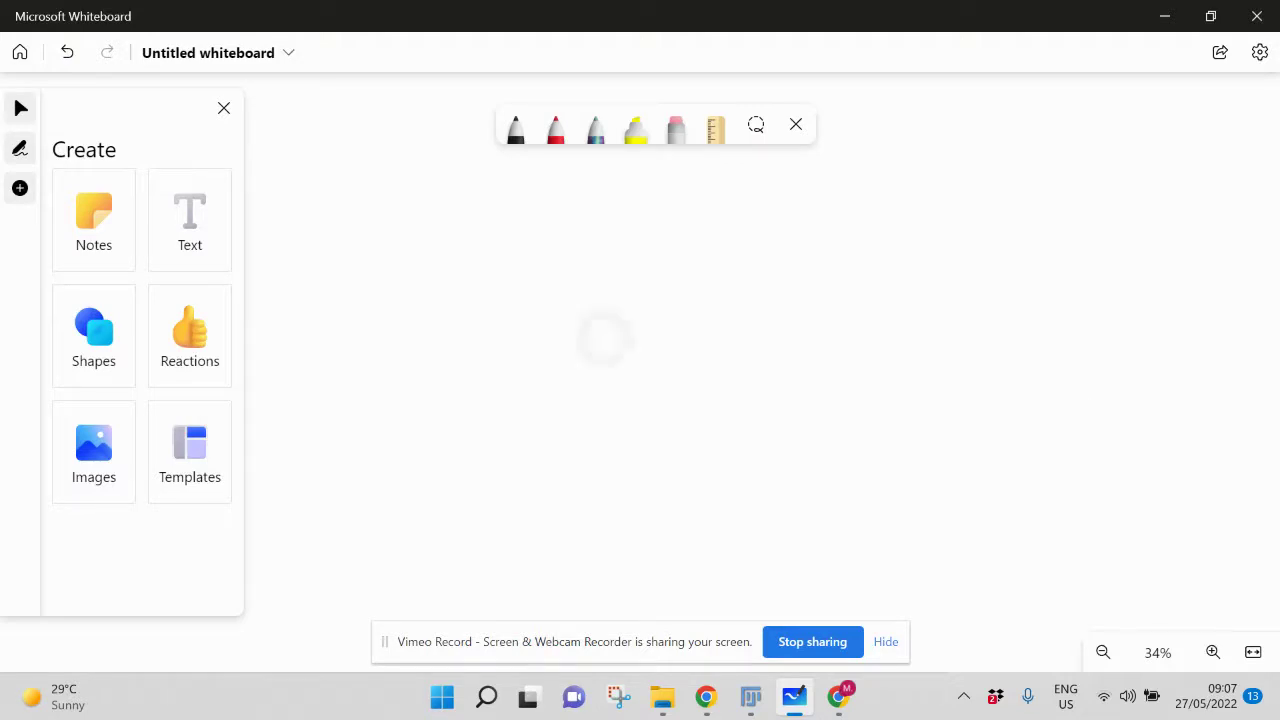
pyautogui.click(520, 145)
pyautogui.moveTo(606, 176)
pyautogui.mouseDown()
pyautogui.moveTo(606, 283)
pyautogui.moveTo(628, 375)
pyautogui.moveTo(956, 394)
pyautogui.mouseUp()
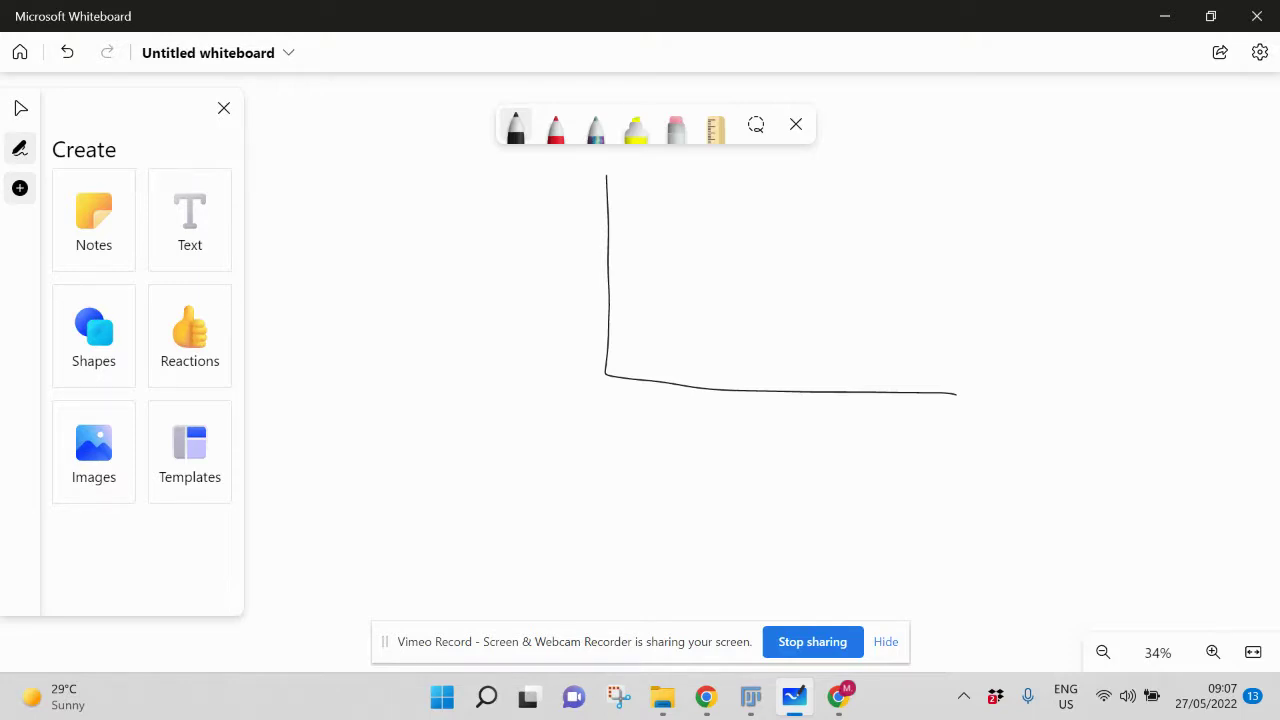
pyautogui.moveTo(598, 393)
pyautogui.mouseDown()
pyautogui.moveTo(574, 410)
pyautogui.moveTo(600, 392)
pyautogui.mouseUp()
pyautogui.moveTo(955, 411)
pyautogui.mouseDown()
pyautogui.moveTo(926, 438)
pyautogui.moveTo(937, 432)
pyautogui.mouseUp()
pyautogui.moveTo(966, 410); pyautogui.dragTo(956, 444)
pyautogui.moveTo(964, 410)
pyautogui.mouseDown()
pyautogui.moveTo(983, 408)
pyautogui.moveTo(988, 442)
pyautogui.mouseUp()
pyautogui.moveTo(990, 432); pyautogui.dragTo(1014, 450)
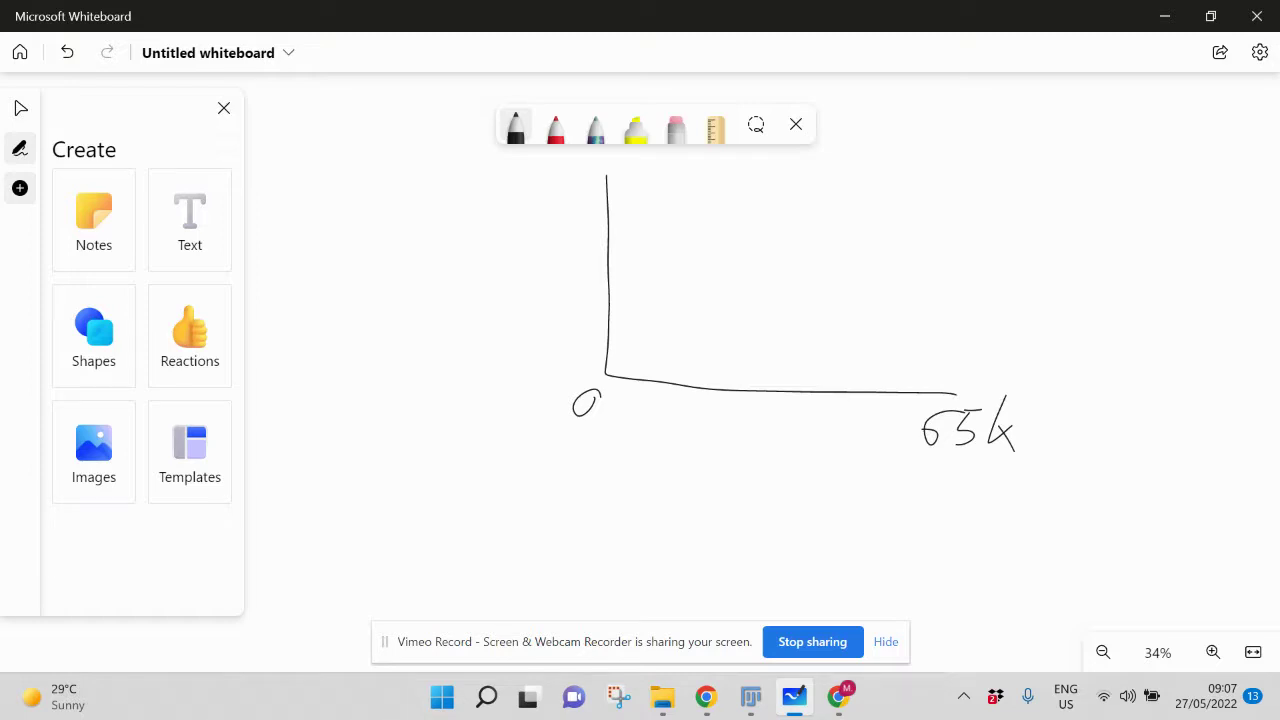
# Sketch a narrow peak near the origin, and below it a second pair of axes with a peak that has a small shoulder
pyautogui.moveTo(612, 366)
pyautogui.mouseDown()
pyautogui.moveTo(645, 245)
pyautogui.moveTo(662, 370)
pyautogui.mouseUp()
pyautogui.moveTo(598, 432)
pyautogui.mouseDown()
pyautogui.moveTo(606, 598)
pyautogui.moveTo(943, 604)
pyautogui.mouseUp()
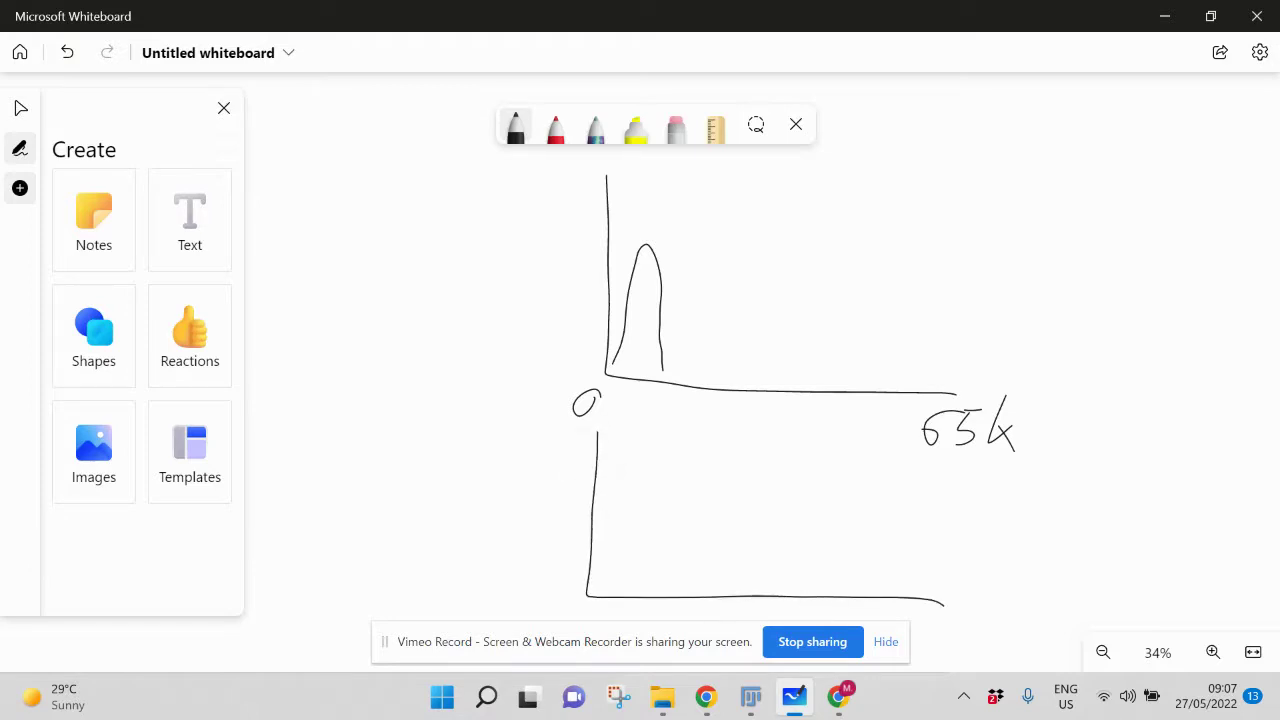
pyautogui.moveTo(602, 586)
pyautogui.mouseDown()
pyautogui.moveTo(625, 474)
pyautogui.moveTo(644, 477)
pyautogui.moveTo(645, 552)
pyautogui.moveTo(687, 575)
pyautogui.mouseUp()
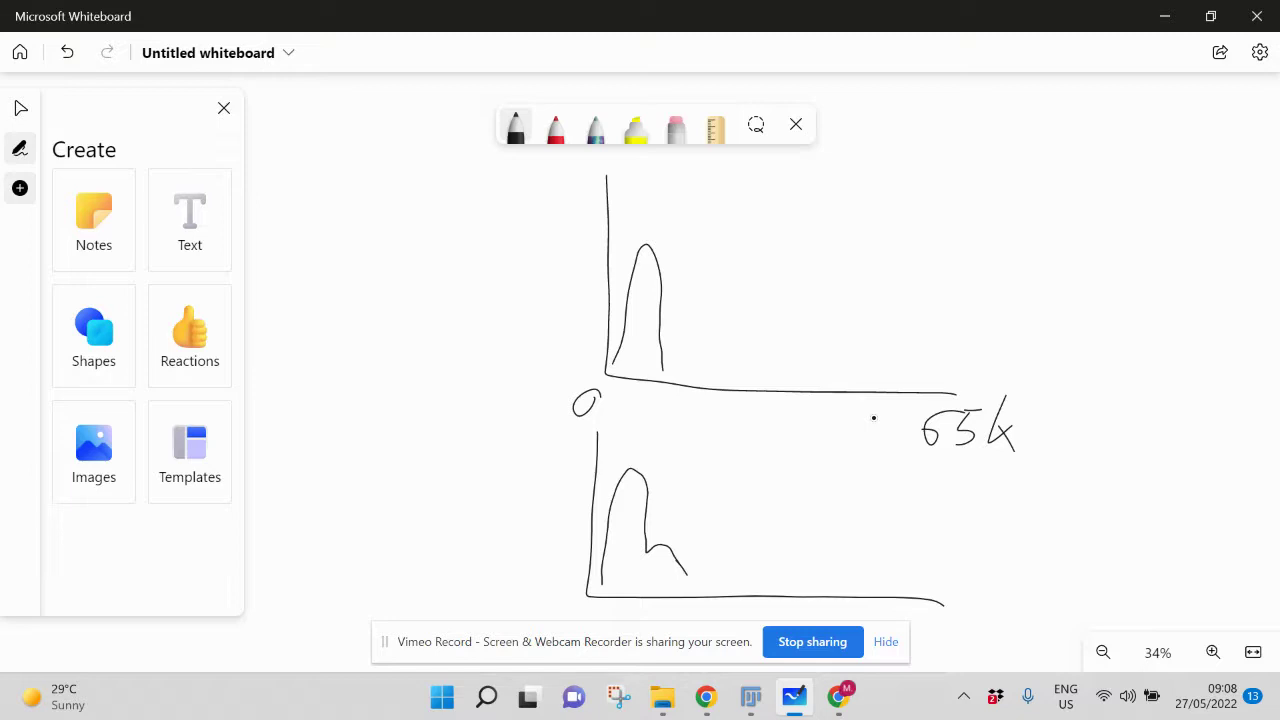
# Mark both sides of the upper narrow peak with dashed vertical lines and label the limits 140 and 200
pyautogui.moveTo(625, 186); pyautogui.dragTo(625, 198)
pyautogui.moveTo(626, 226); pyautogui.dragTo(626, 236)
pyautogui.moveTo(618, 259); pyautogui.dragTo(619, 267)
pyautogui.moveTo(616, 306); pyautogui.dragTo(615, 328)
pyautogui.moveTo(674, 187); pyautogui.dragTo(674, 198)
pyautogui.moveTo(673, 213); pyautogui.dragTo(672, 229)
pyautogui.moveTo(615, 373)
pyautogui.mouseDown()
pyautogui.moveTo(628, 390)
pyautogui.moveTo(692, 383)
pyautogui.mouseUp()
# Draw an arrow from the upper plot to a new pair of axes labelled 140 and 200, filled by one broad peak
pyautogui.moveTo(585, 281)
pyautogui.mouseDown()
pyautogui.moveTo(537, 252)
pyautogui.moveTo(532, 270)
pyautogui.mouseUp()
pyautogui.moveTo(283, 160)
pyautogui.mouseDown()
pyautogui.moveTo(283, 202)
pyautogui.moveTo(506, 353)
pyautogui.mouseUp()
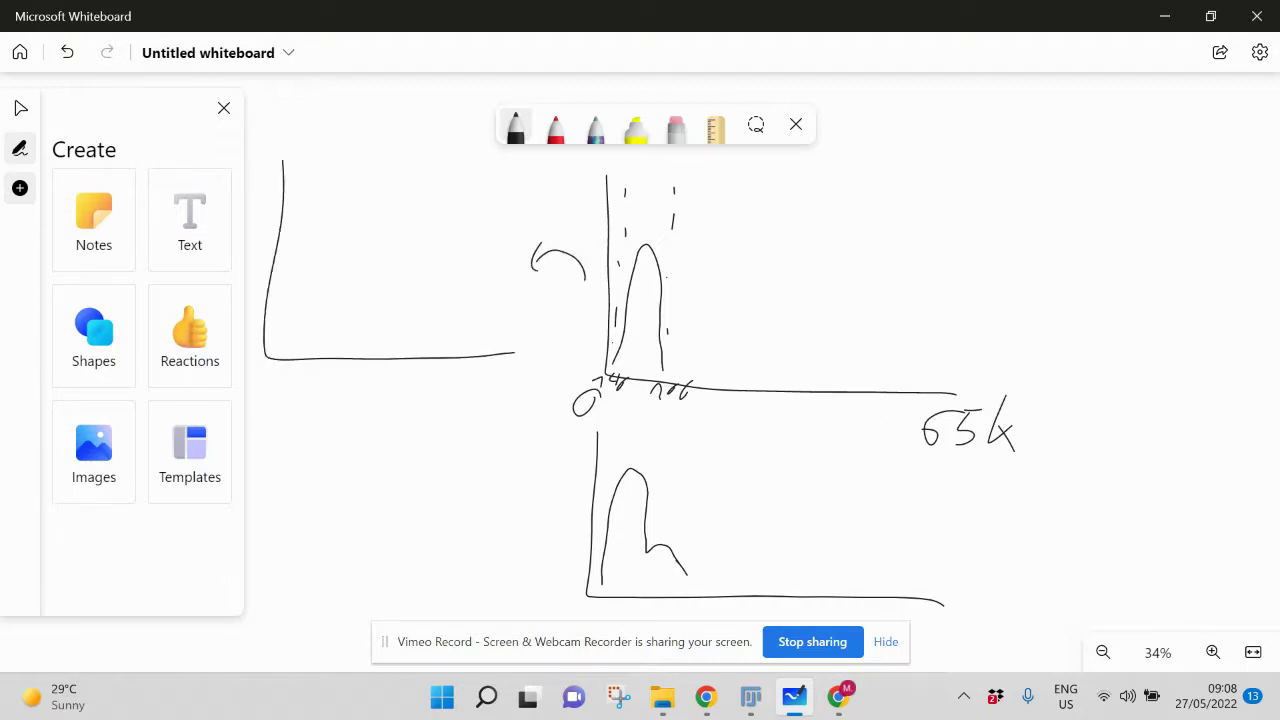
pyautogui.moveTo(256, 388)
pyautogui.mouseDown()
pyautogui.moveTo(284, 399)
pyautogui.moveTo(303, 387)
pyautogui.mouseUp()
pyautogui.moveTo(466, 372)
pyautogui.mouseDown()
pyautogui.moveTo(470, 396)
pyautogui.moveTo(514, 374)
pyautogui.mouseUp()
pyautogui.moveTo(266, 348)
pyautogui.mouseDown()
pyautogui.moveTo(376, 206)
pyautogui.moveTo(490, 298)
pyautogui.moveTo(496, 344)
pyautogui.mouseUp()
# Draw another pair of axes below the broad peak, labelled 140 and 440, with a two-humped curve
pyautogui.moveTo(281, 432)
pyautogui.mouseDown()
pyautogui.moveTo(328, 590)
pyautogui.moveTo(535, 592)
pyautogui.mouseUp()
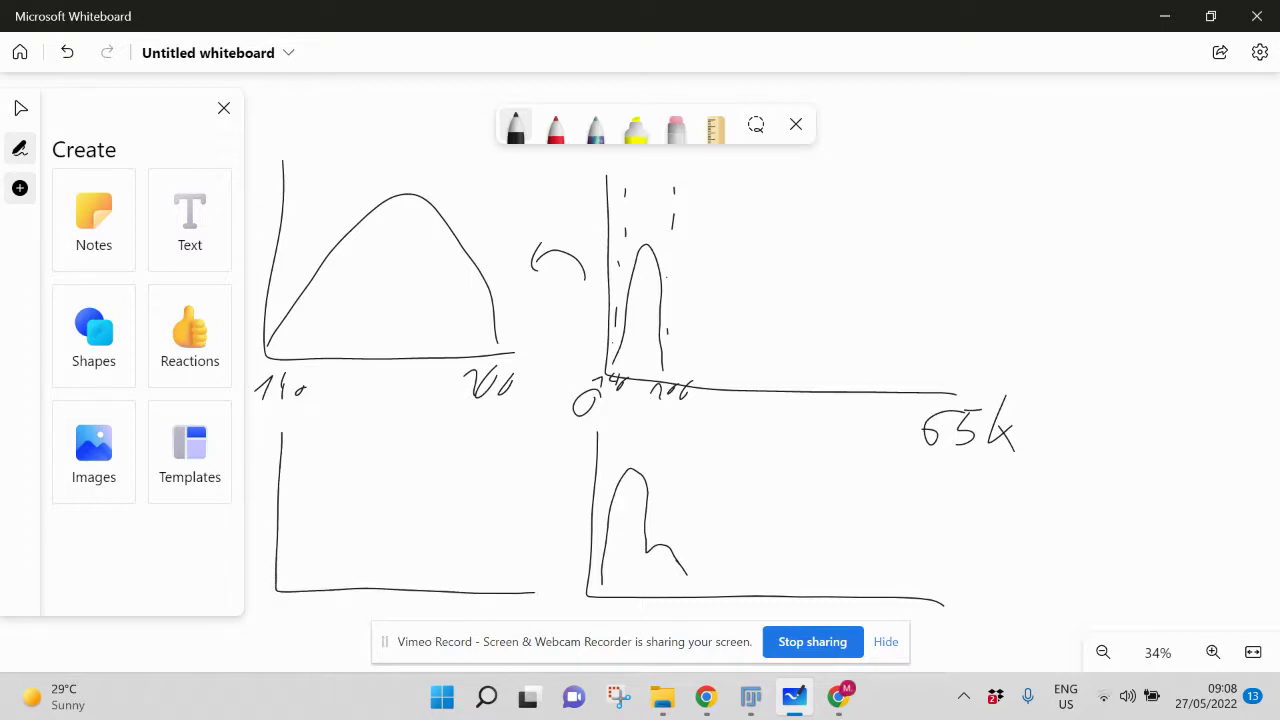
pyautogui.moveTo(273, 607)
pyautogui.mouseDown()
pyautogui.moveTo(263, 626)
pyautogui.moveTo(296, 614)
pyautogui.mouseUp()
pyautogui.moveTo(295, 608); pyautogui.dragTo(304, 622)
pyautogui.moveTo(519, 597)
pyautogui.mouseDown()
pyautogui.moveTo(520, 614)
pyautogui.moveTo(537, 612)
pyautogui.mouseUp()
pyautogui.moveTo(558, 600); pyautogui.dragTo(549, 611)
pyautogui.moveTo(289, 580)
pyautogui.mouseDown()
pyautogui.moveTo(352, 460)
pyautogui.moveTo(385, 545)
pyautogui.moveTo(435, 522)
pyautogui.moveTo(496, 578)
pyautogui.mouseUp()
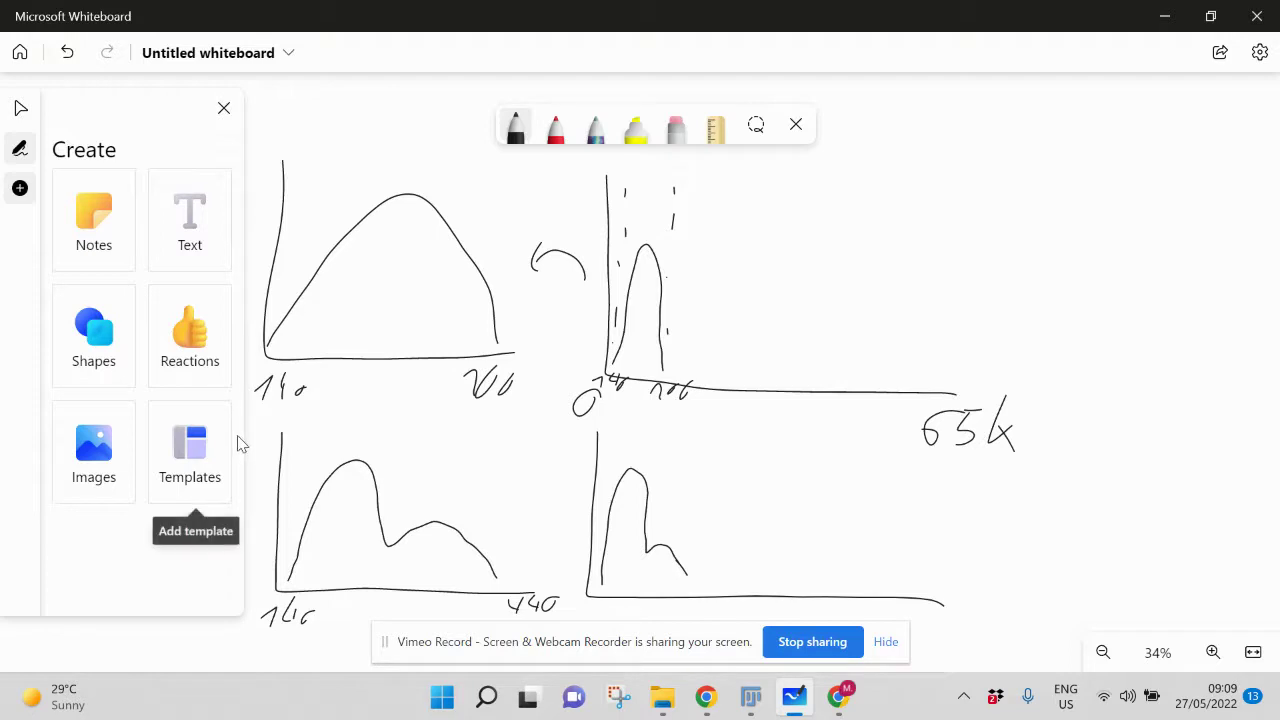
# Add a rising diagonal line to the 140–200 plot, with dashed vertical and horizontal guides at the peak
pyautogui.moveTo(269, 352); pyautogui.dragTo(509, 181)
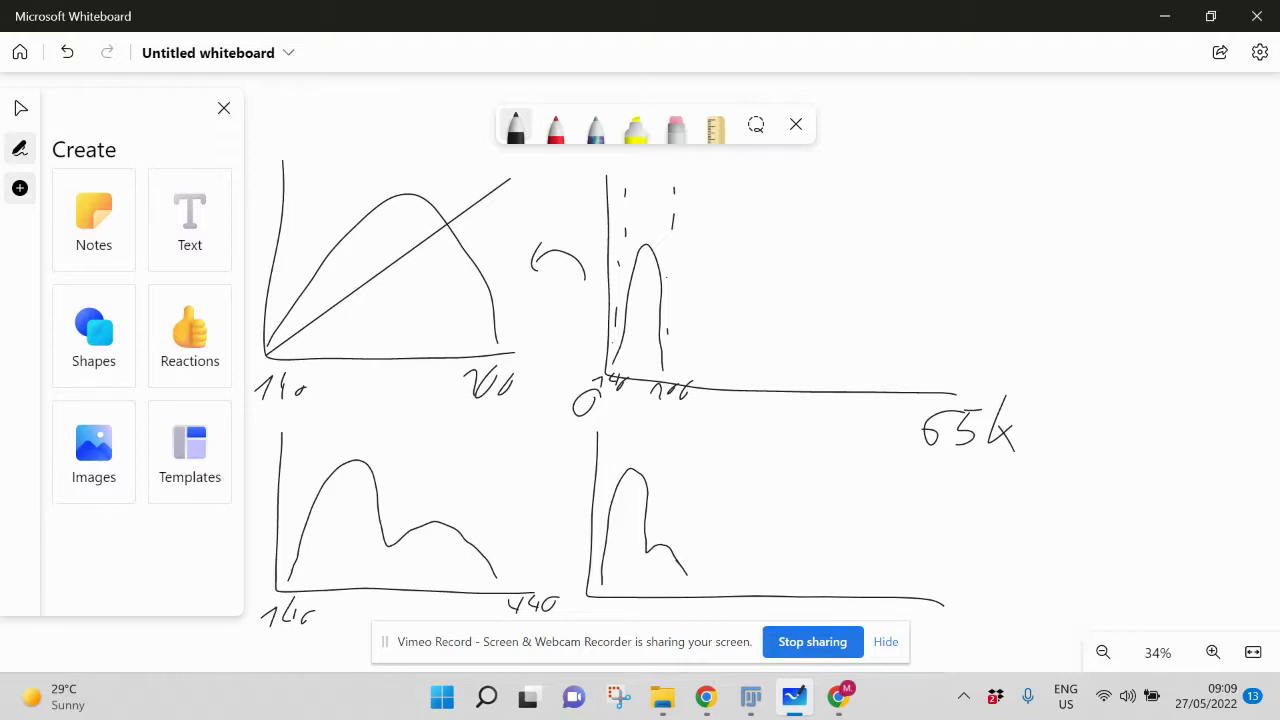
pyautogui.moveTo(404, 175); pyautogui.dragTo(408, 228)
pyautogui.moveTo(406, 280); pyautogui.dragTo(406, 290)
pyautogui.moveTo(264, 256); pyautogui.dragTo(274, 256)
pyautogui.moveTo(304, 255); pyautogui.dragTo(308, 256)
pyautogui.moveTo(340, 256); pyautogui.dragTo(378, 258)
# Add a rising diagonal line to the 140–440 plot, with dashed guides from its main peak to the vertical axis
pyautogui.moveTo(282, 584); pyautogui.dragTo(494, 434)
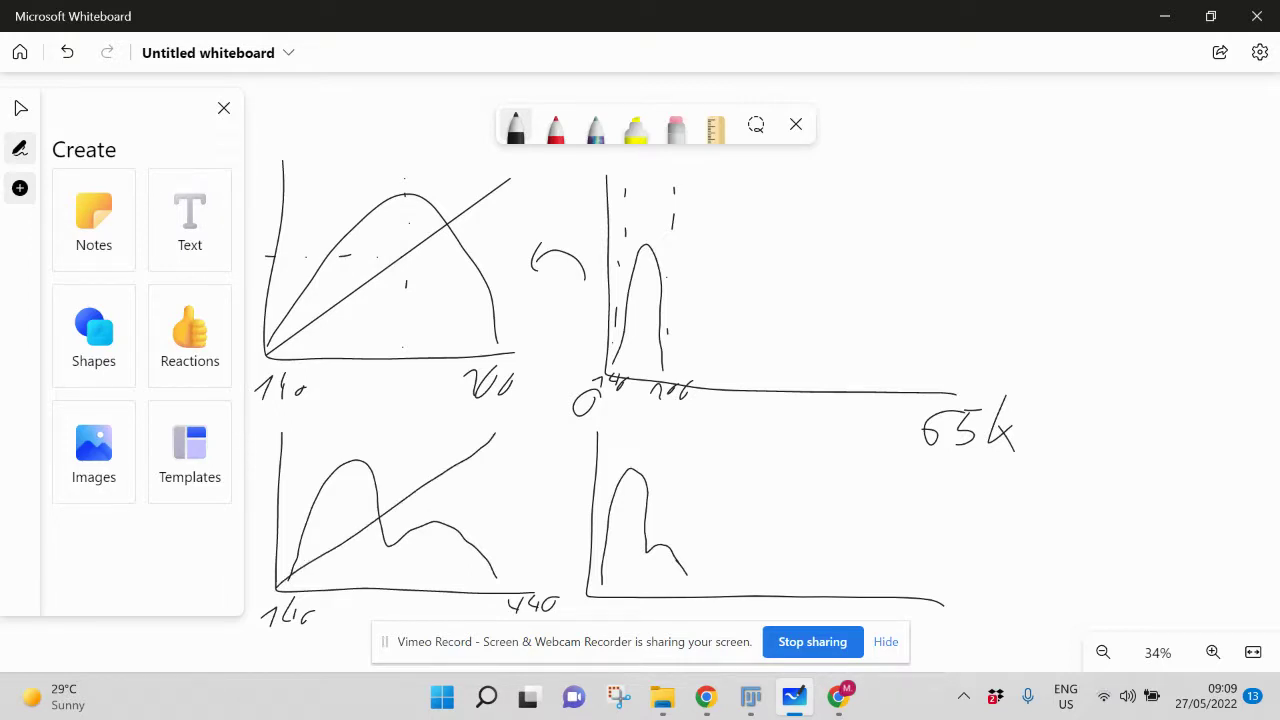
pyautogui.moveTo(352, 434); pyautogui.dragTo(352, 440)
pyautogui.moveTo(353, 482); pyautogui.dragTo(352, 525)
pyautogui.moveTo(351, 551); pyautogui.dragTo(350, 588)
pyautogui.moveTo(298, 537); pyautogui.dragTo(280, 543)
# Draw a dotted vertical limit after the lower shouldered curve, extend it up through the 0–65k plot, and return to Fiji
pyautogui.moveTo(702, 444); pyautogui.dragTo(697, 600)
pyautogui.moveTo(696, 548); pyautogui.dragTo(728, 220)
pyautogui.moveTo(751, 697)
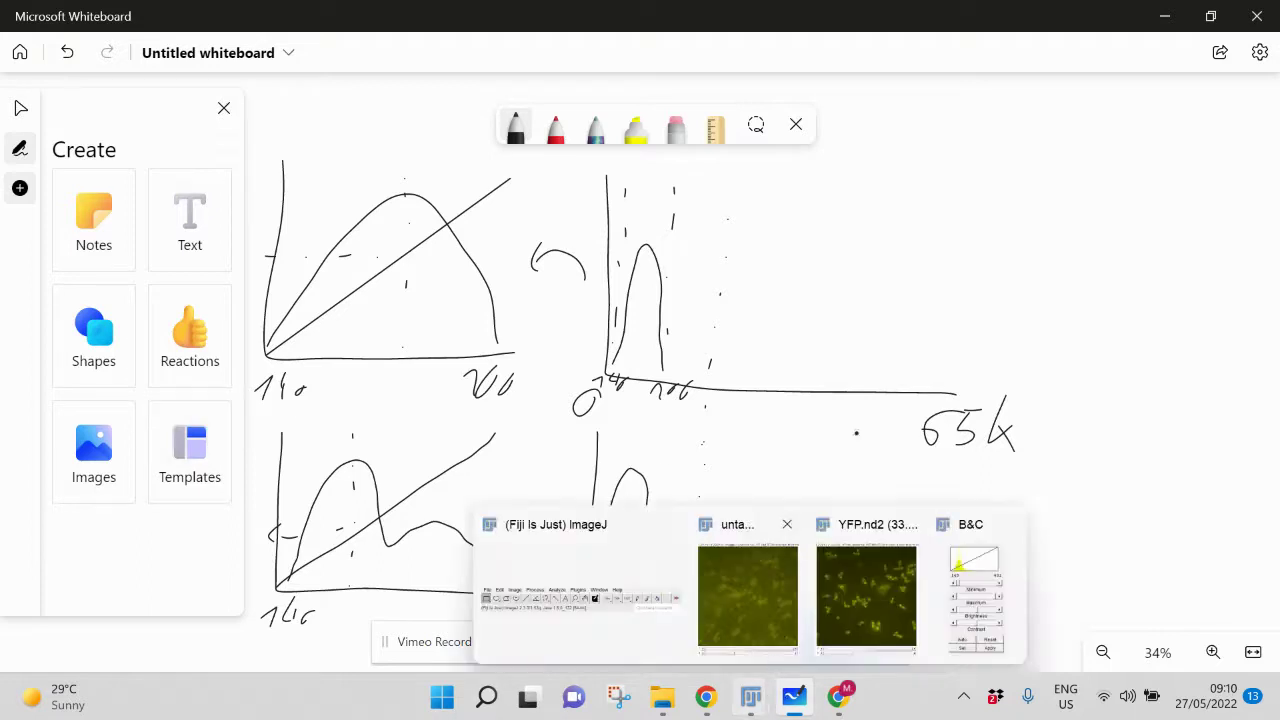
pyautogui.click(1165, 18)
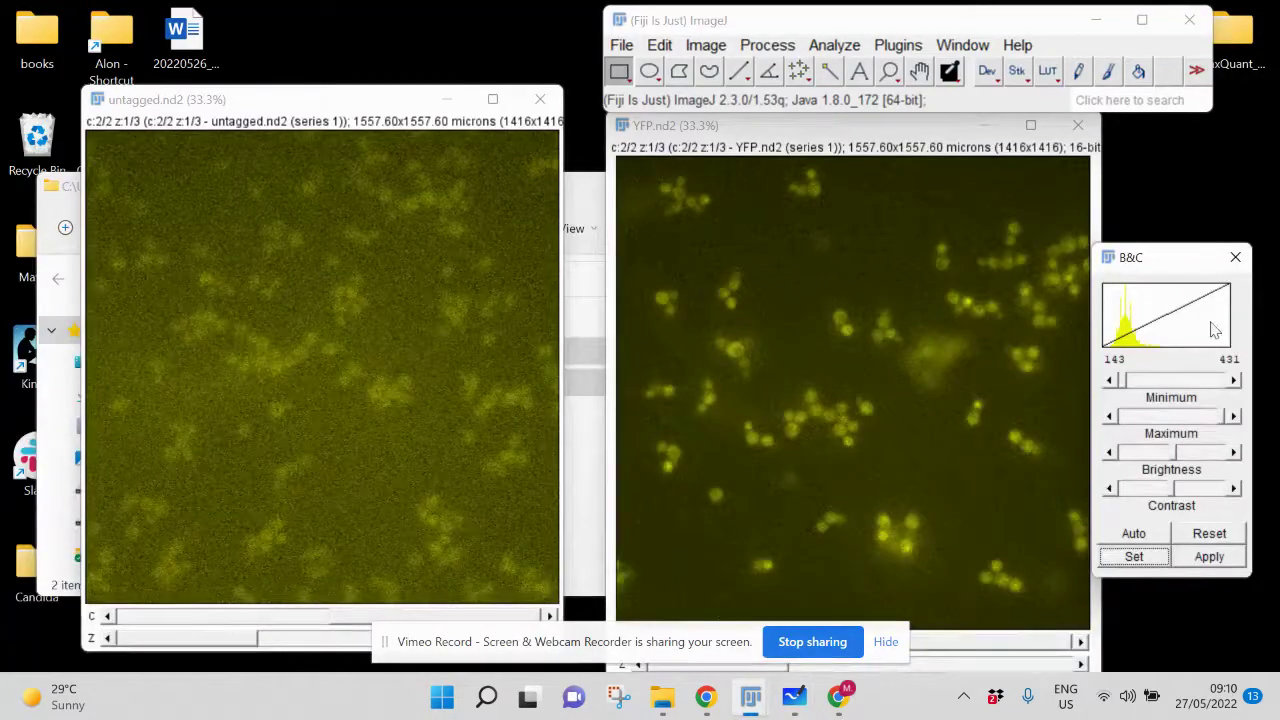
# Set the YFP.nd2 display range to 140–440 and its unsigned 16-bit range to 16-bit (0-65535)
pyautogui.click(788, 131)
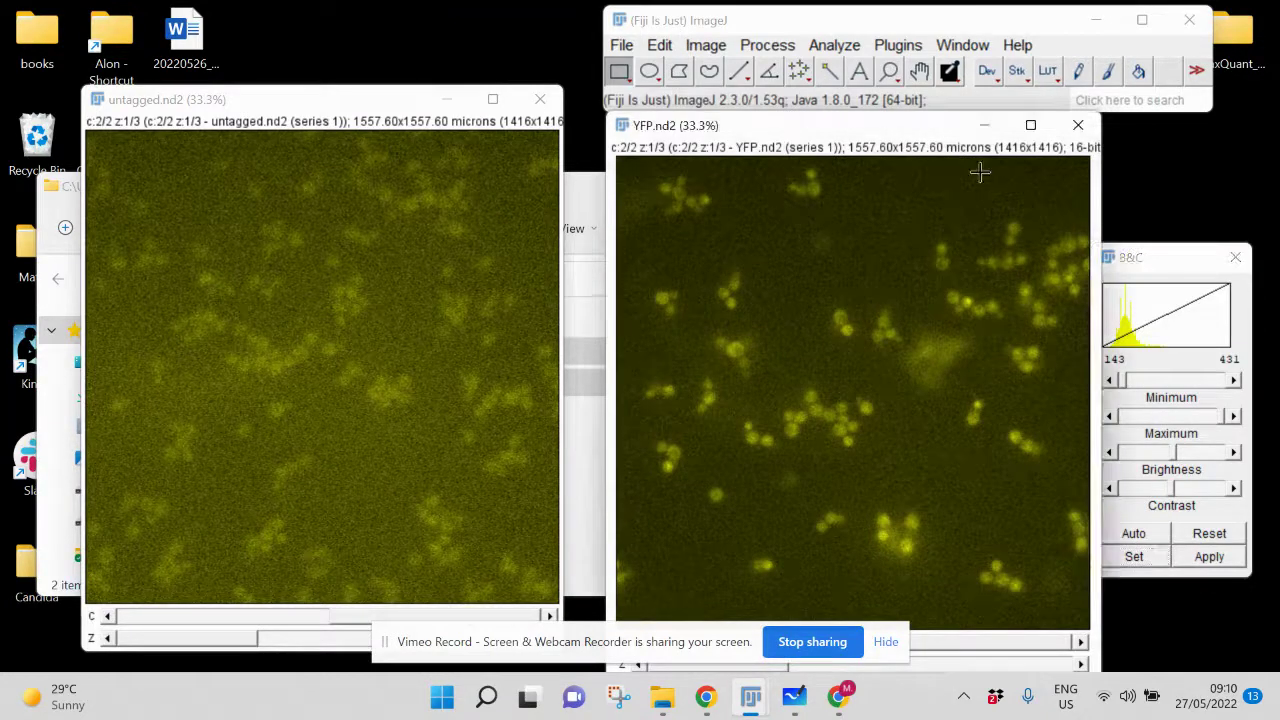
pyautogui.click(1134, 557)
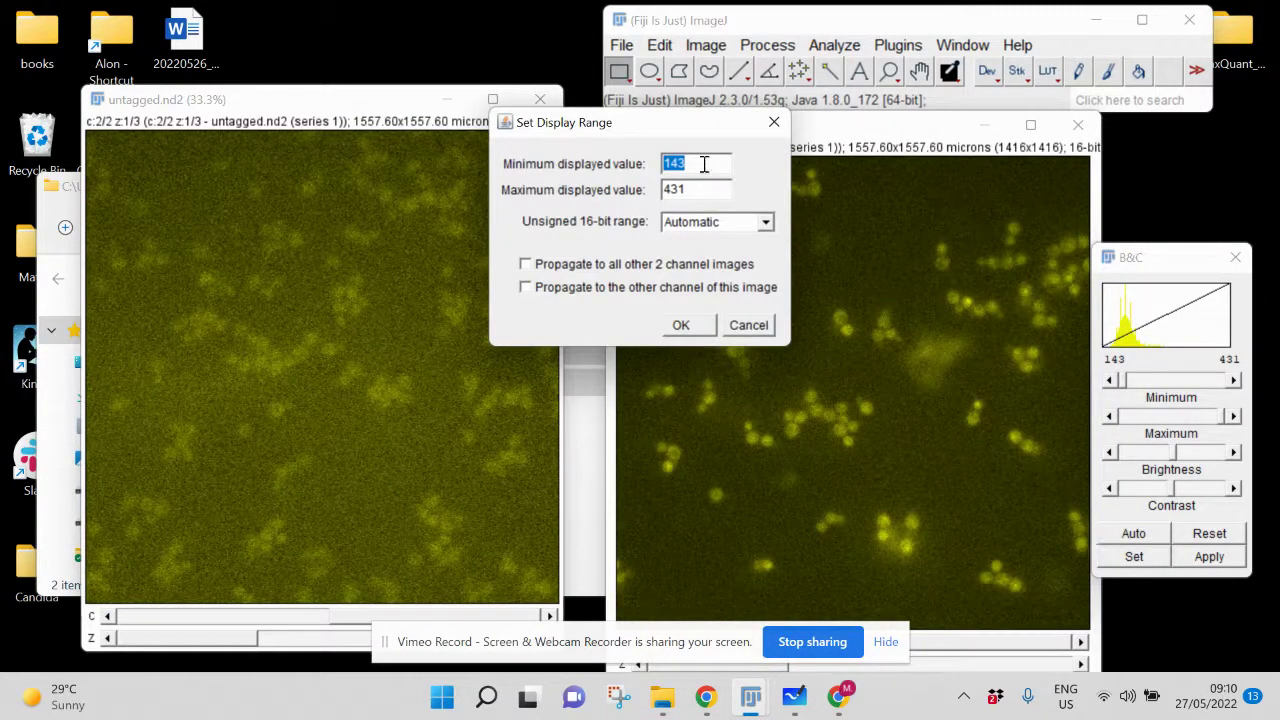
pyautogui.write('140')
pyautogui.press('Tab')
pyautogui.write('440')
pyautogui.click(768, 224)
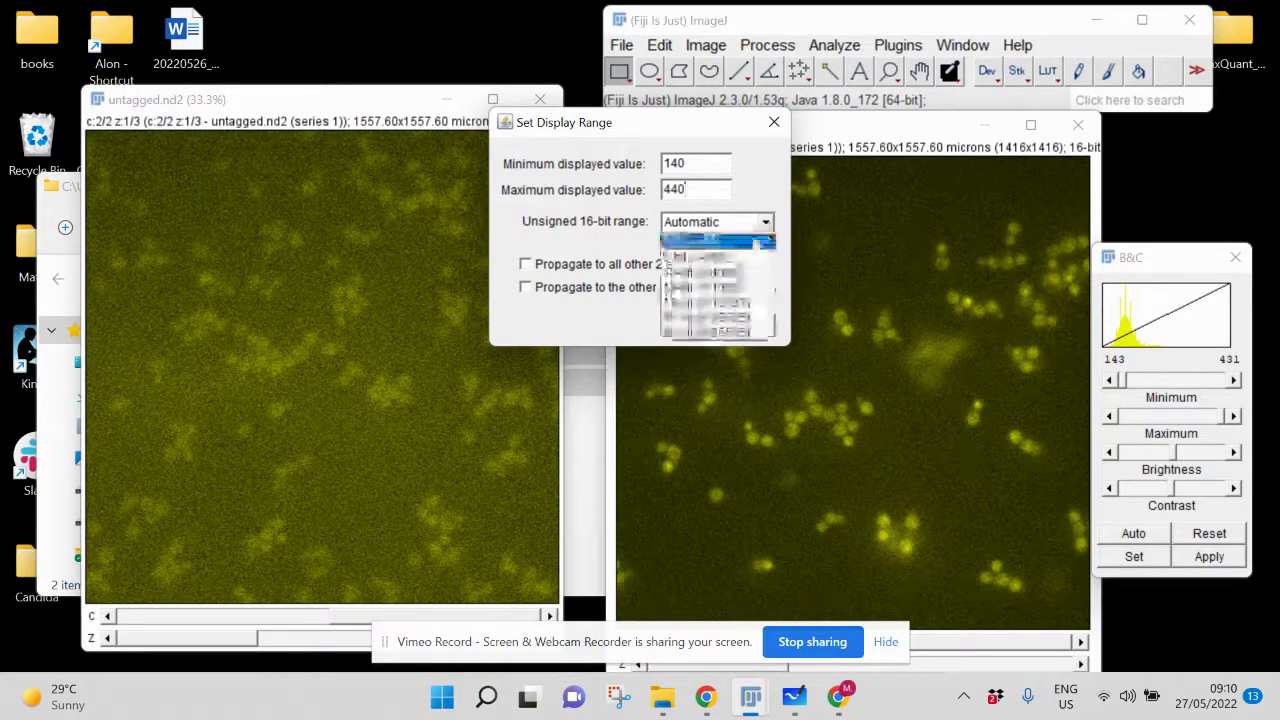
pyautogui.click(712, 332)
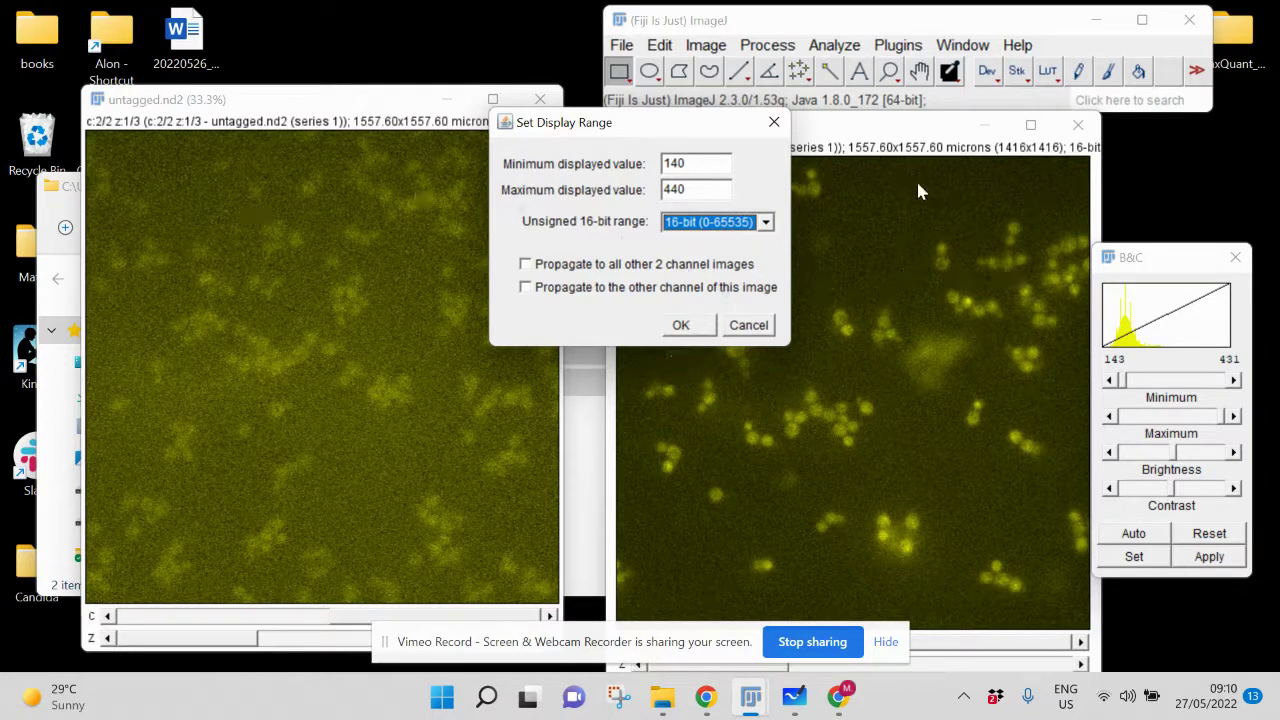
pyautogui.click(696, 325)
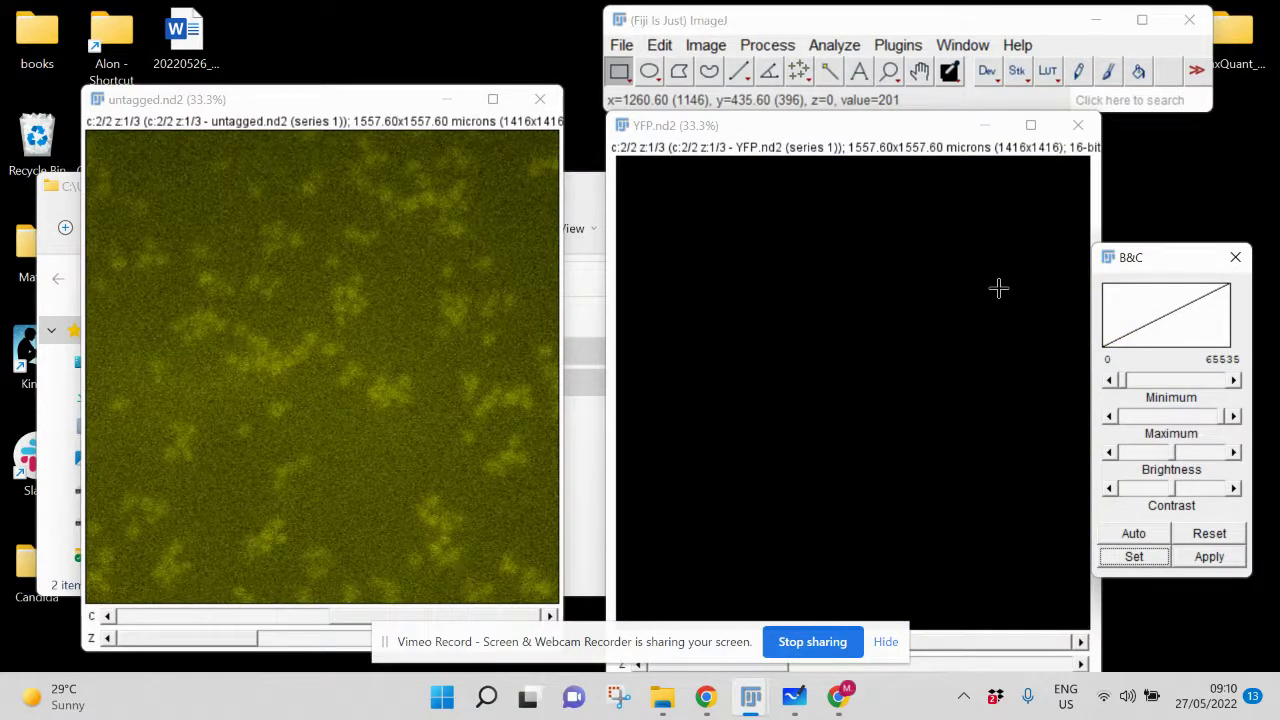
# Enter the YFP.nd2 display range again with minimum 140 and maximum 440
pyautogui.click(1134, 557)
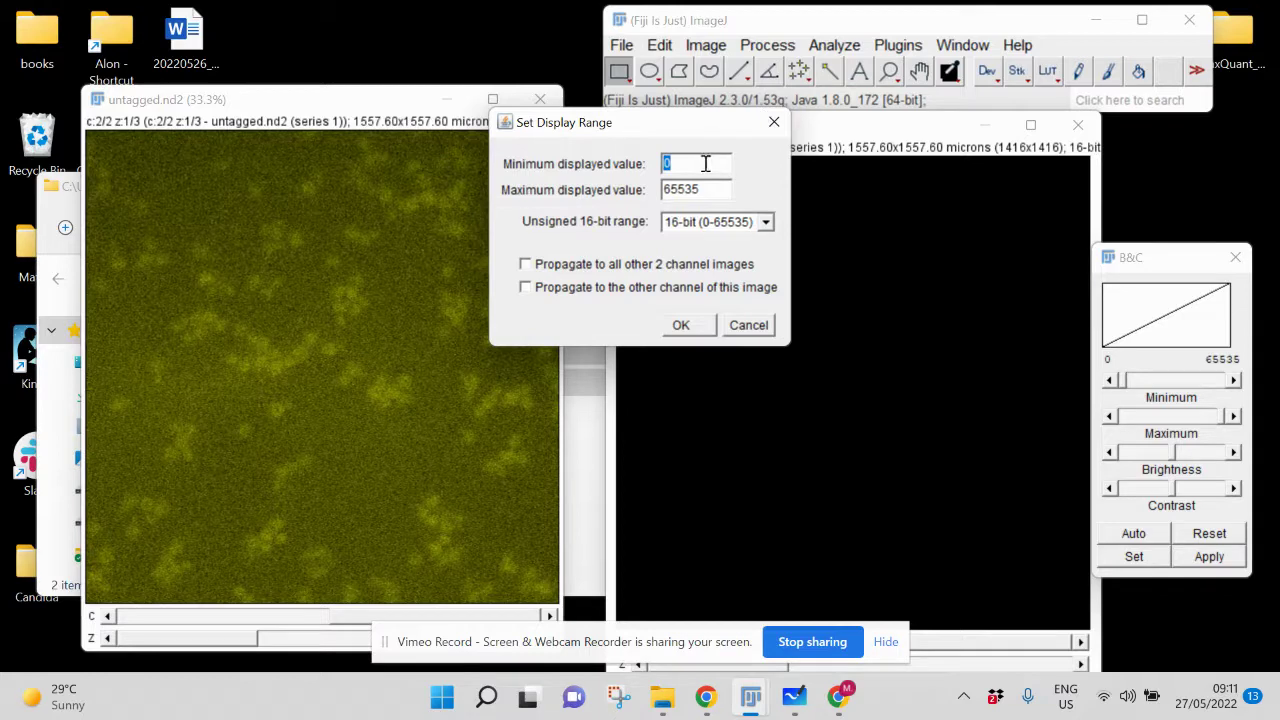
pyautogui.write('140')
pyautogui.press('Tab')
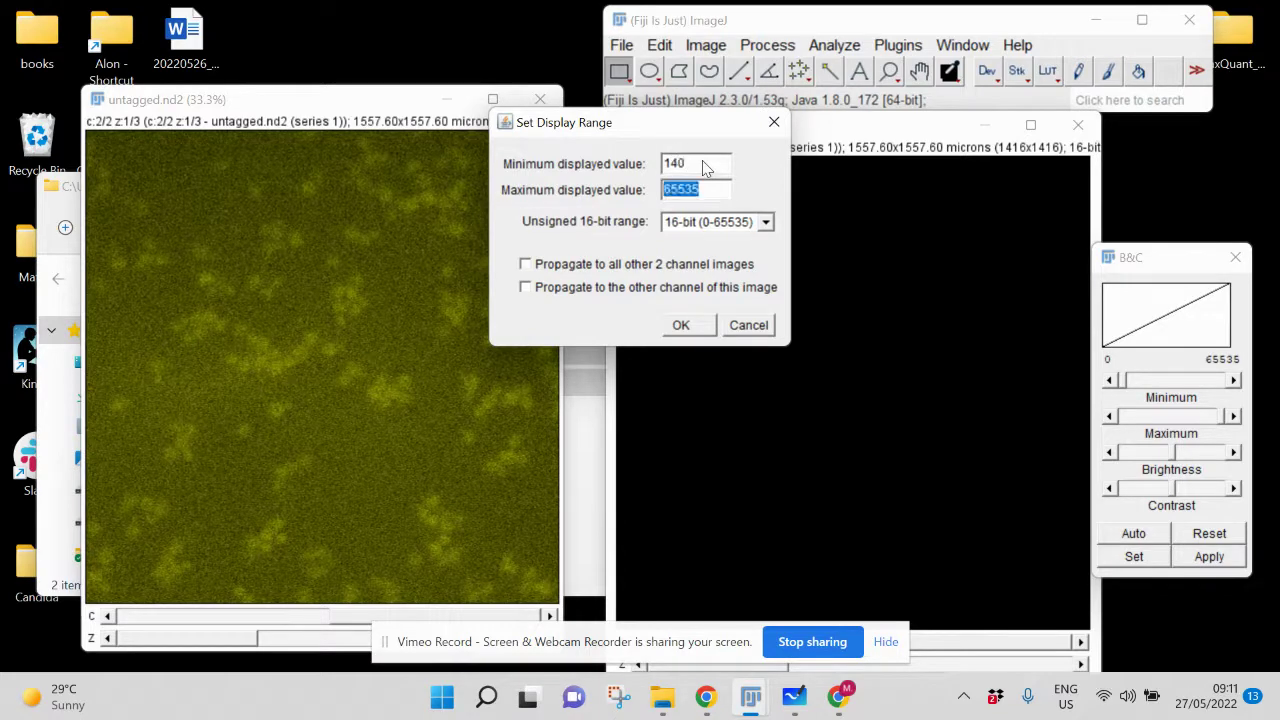
pyautogui.write('440')
pyautogui.click(703, 327)
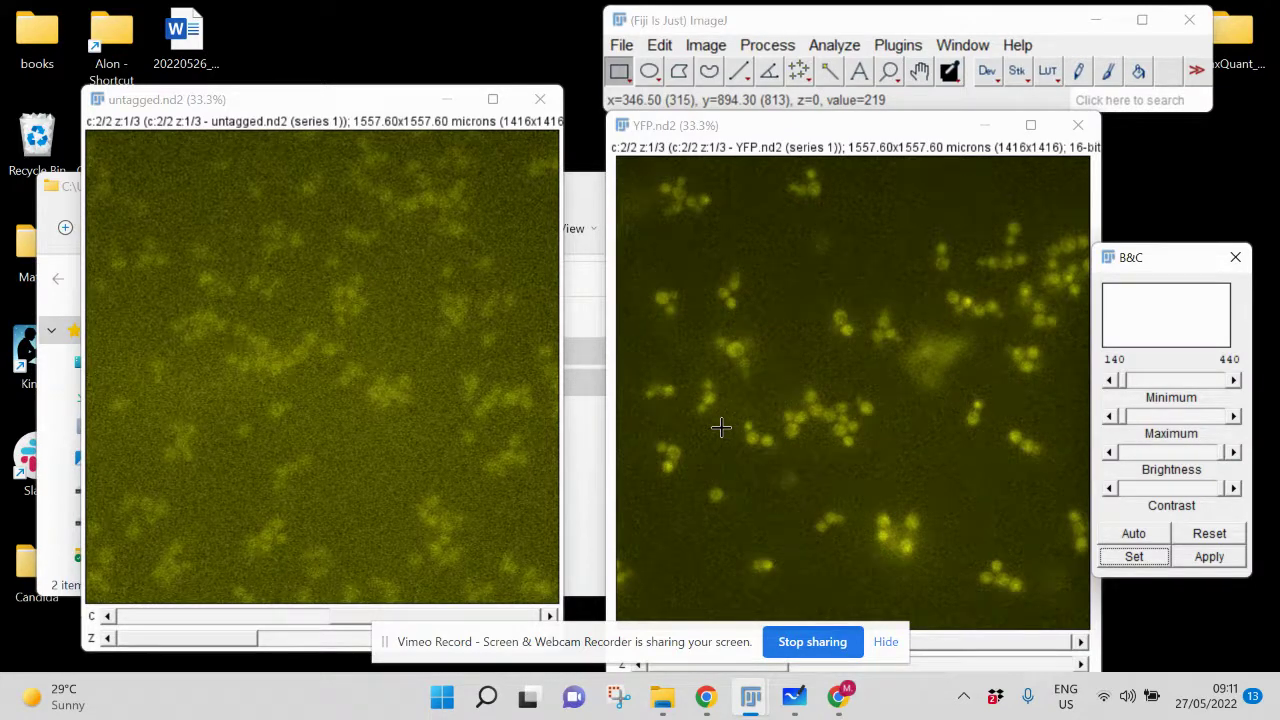
# Set the maximum displayed value of untagged.nd2 to 440, keeping the minimum at 140
pyautogui.click(330, 105)
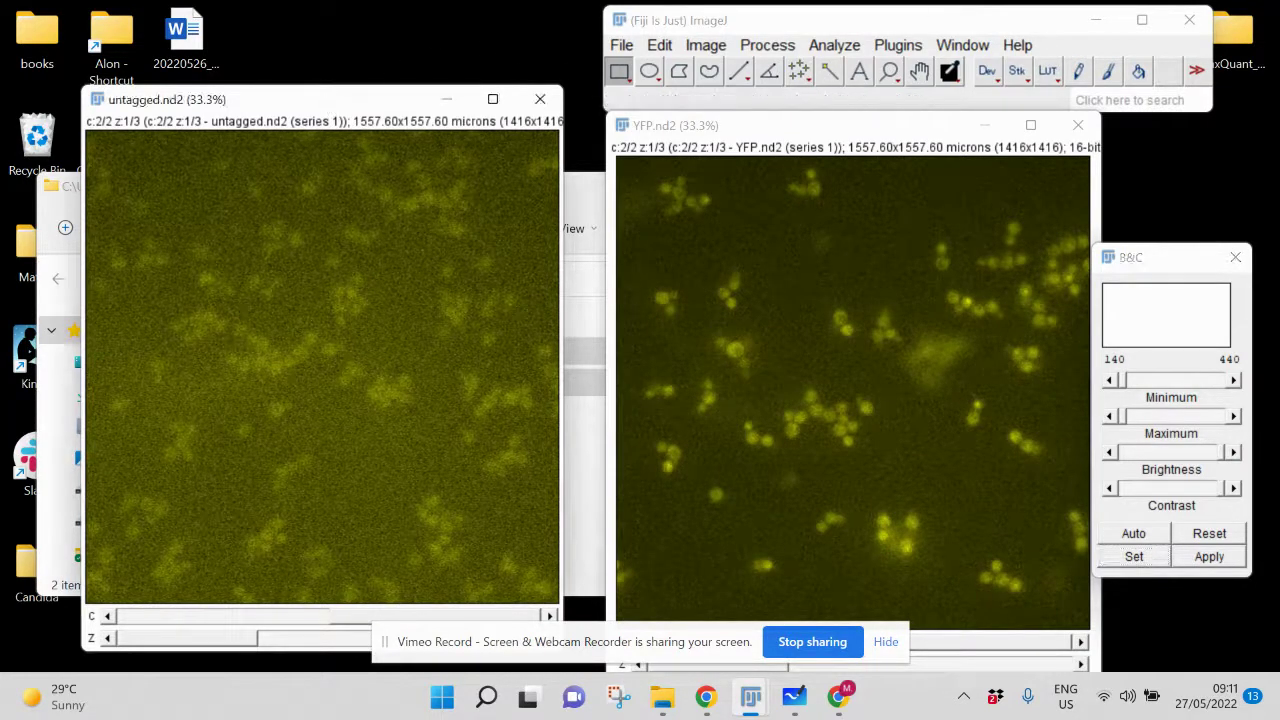
pyautogui.click(1150, 560)
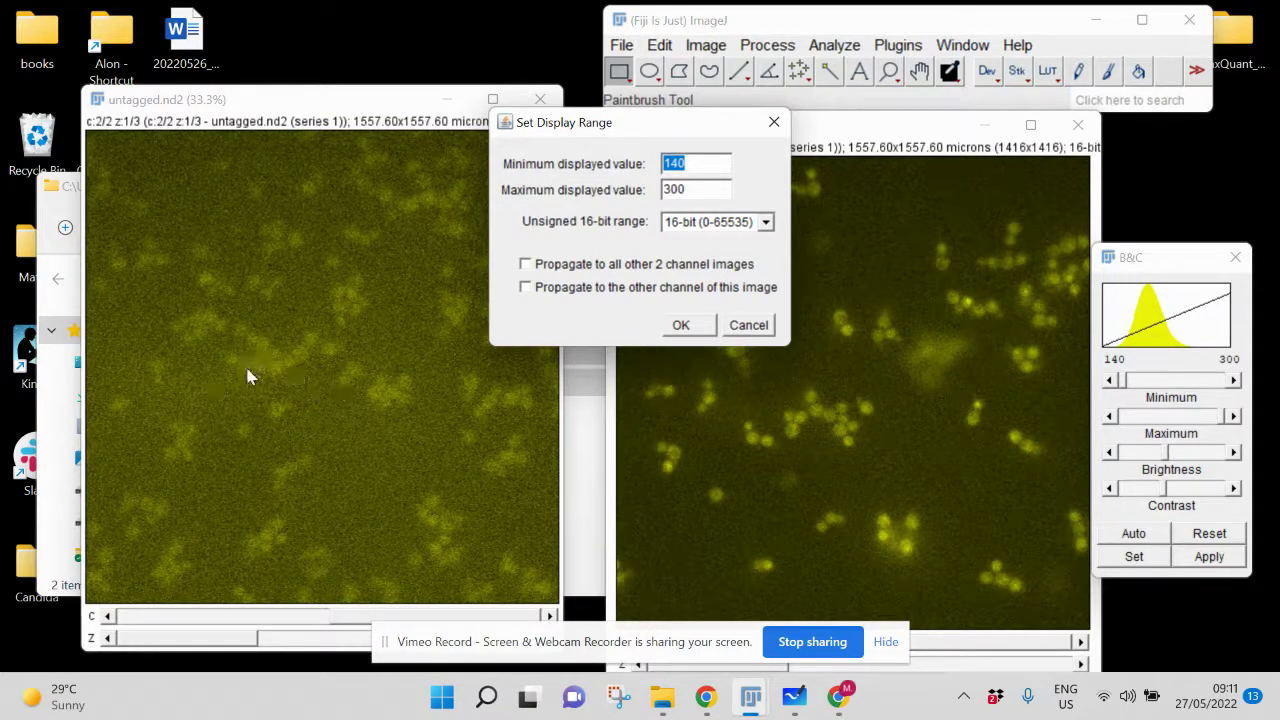
pyautogui.press('Tab')
pyautogui.write('440')
pyautogui.click(690, 326)
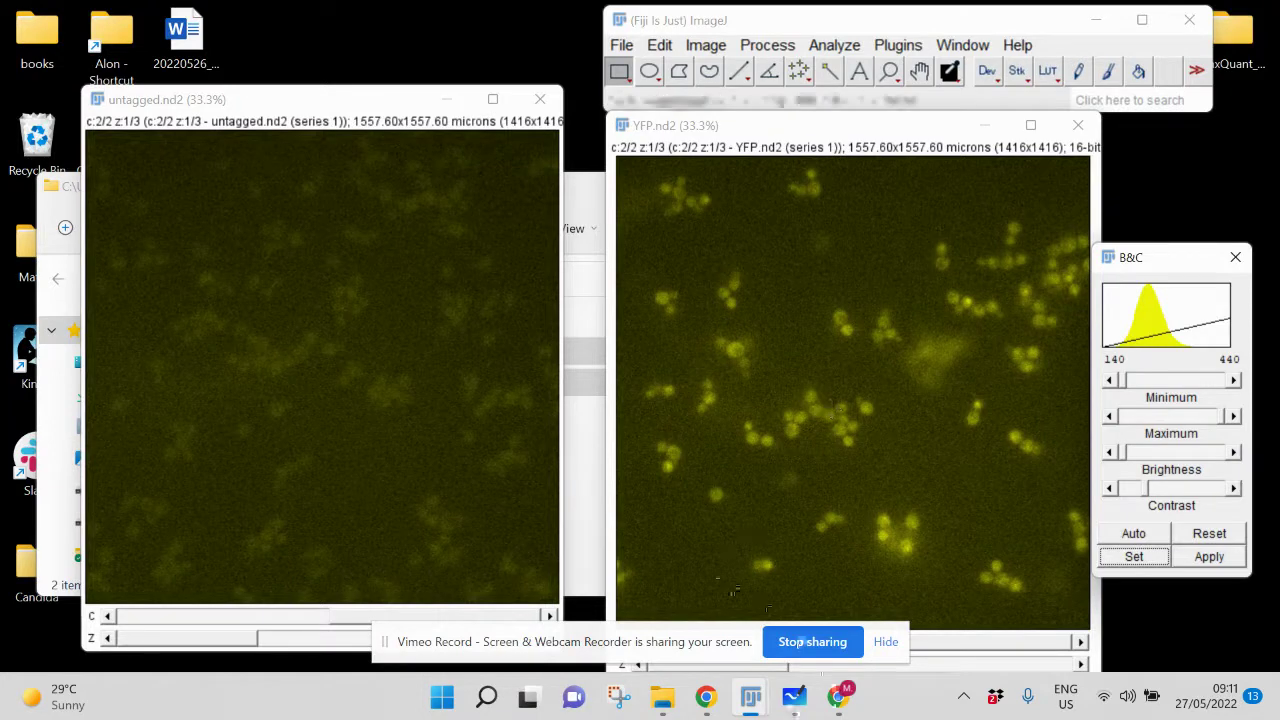
# Switch to Microsoft Whiteboard to review the histogram sketches for both images, and return to Fiji
pyautogui.click(794, 697)
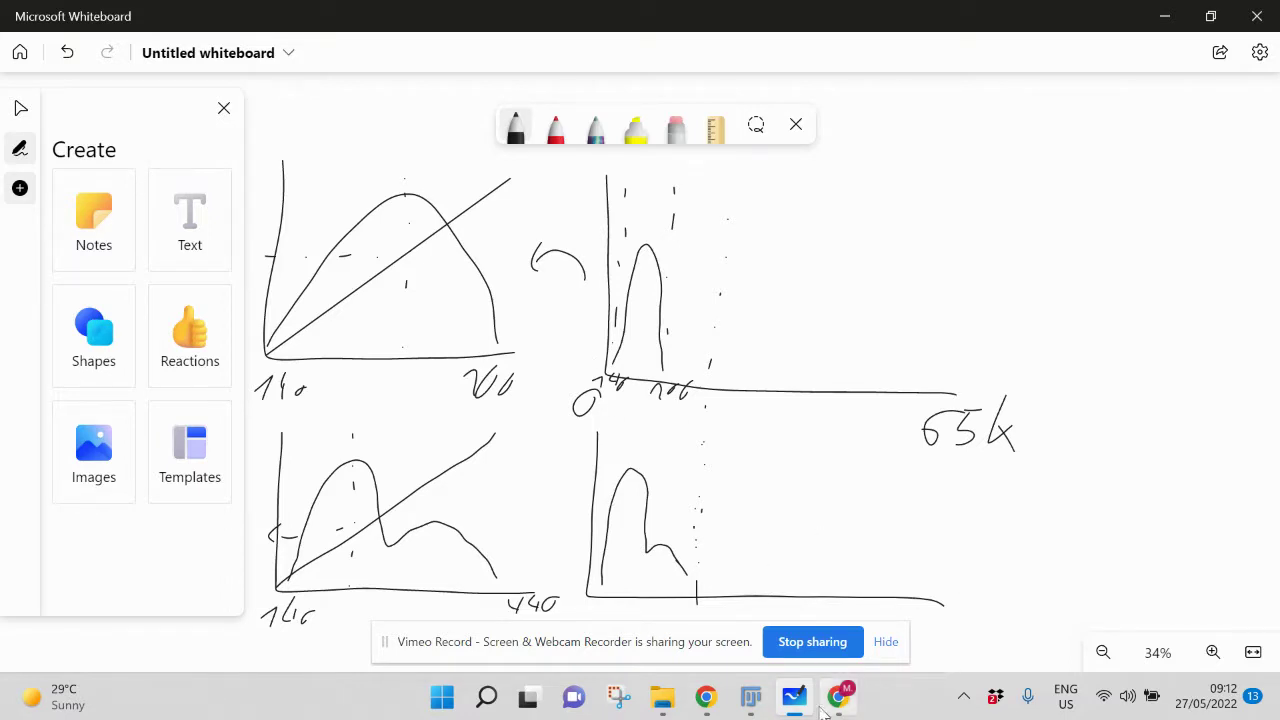
pyautogui.moveTo(752, 698)
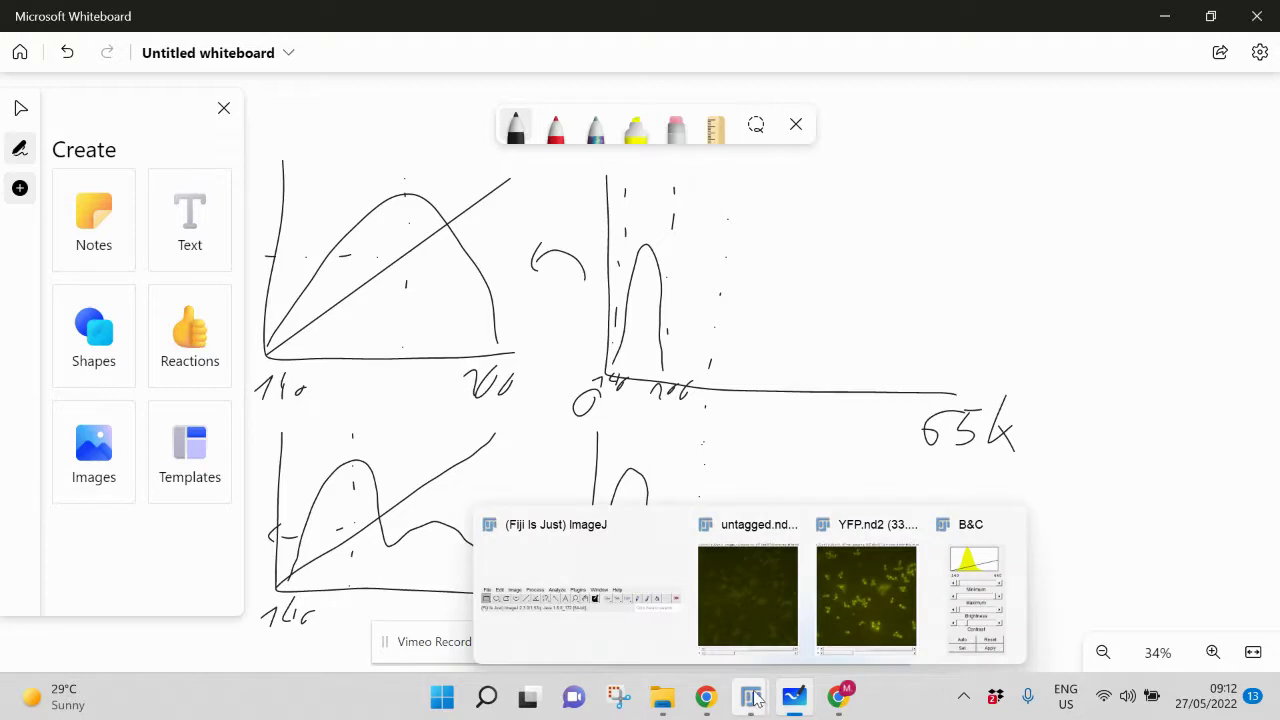
pyautogui.click(1165, 16)
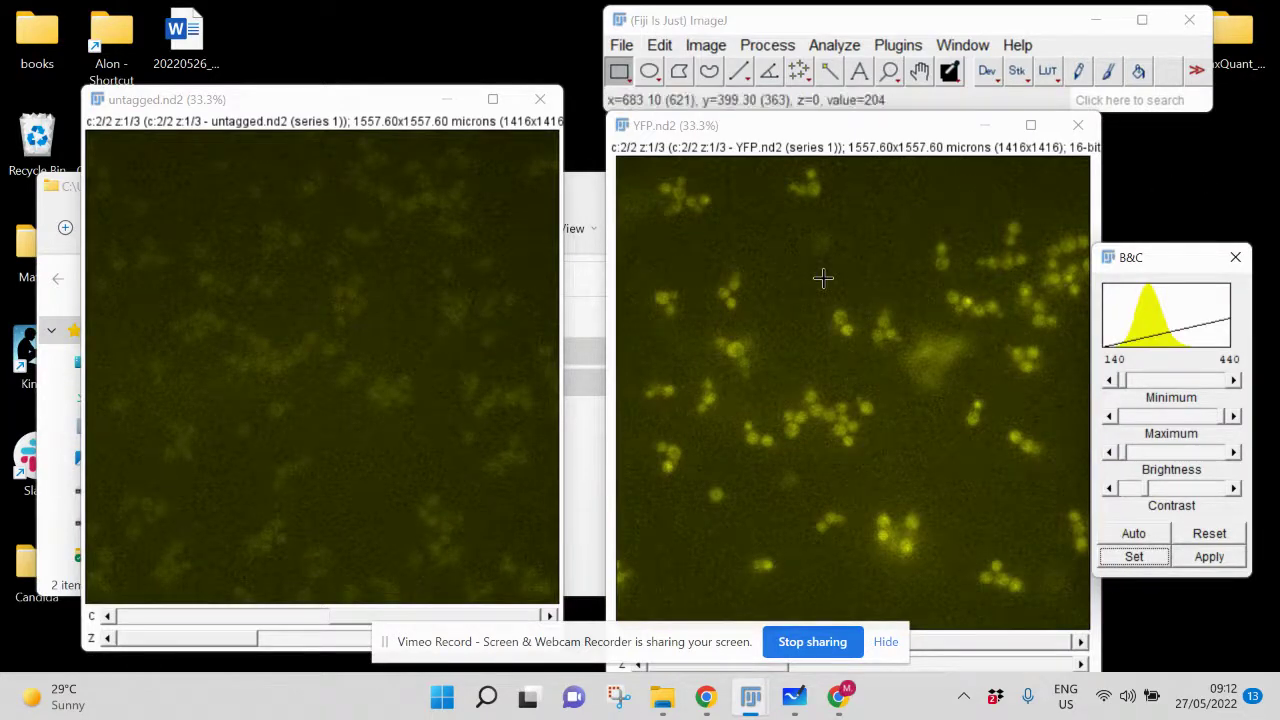
# Close untagged.nd2 and YFP.nd2 and reopen both files in Fiji as hyperstacks with the default Bio-Formats import options
pyautogui.click(540, 101)
pyautogui.click(1077, 125)
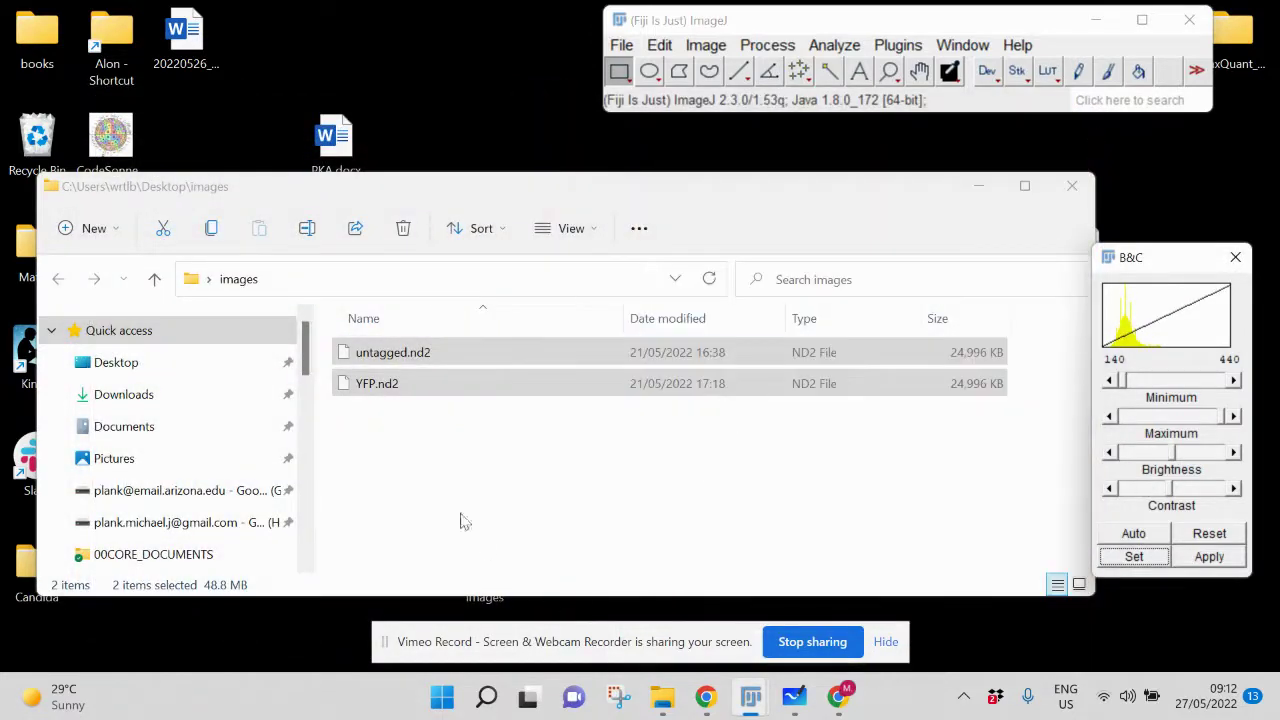
pyautogui.moveTo(466, 360); pyautogui.dragTo(790, 113)
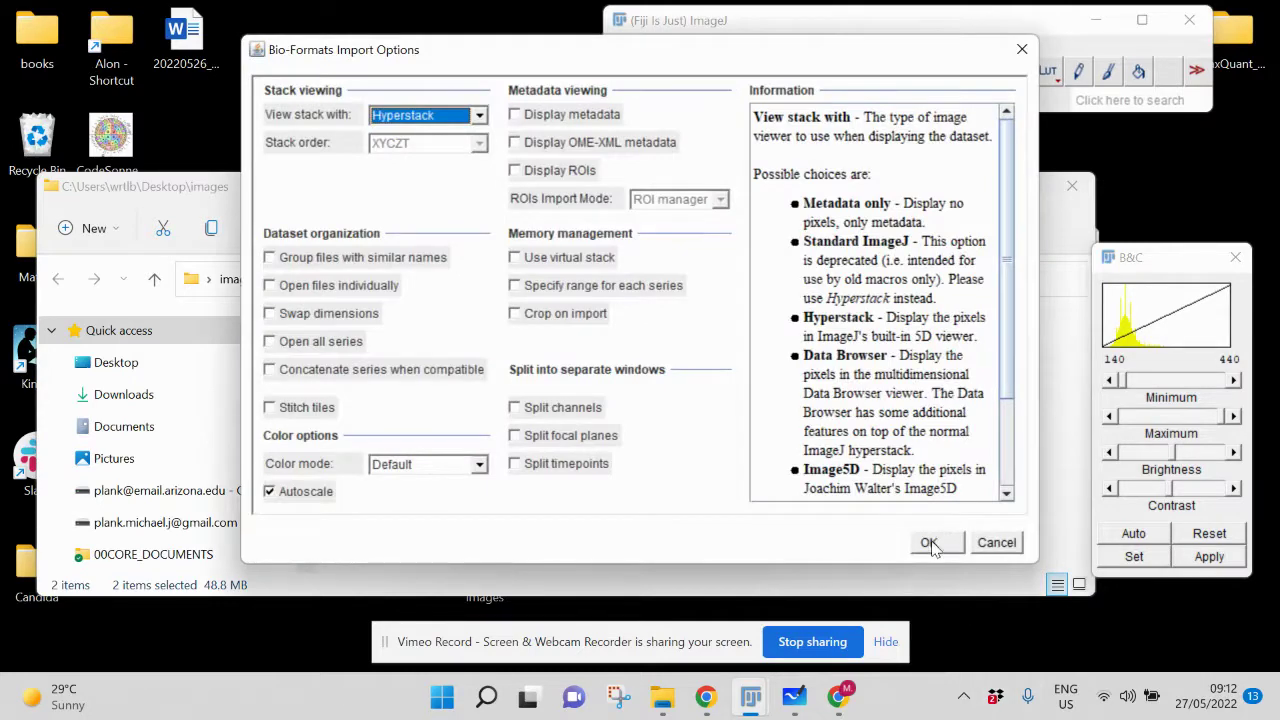
pyautogui.click(929, 543)
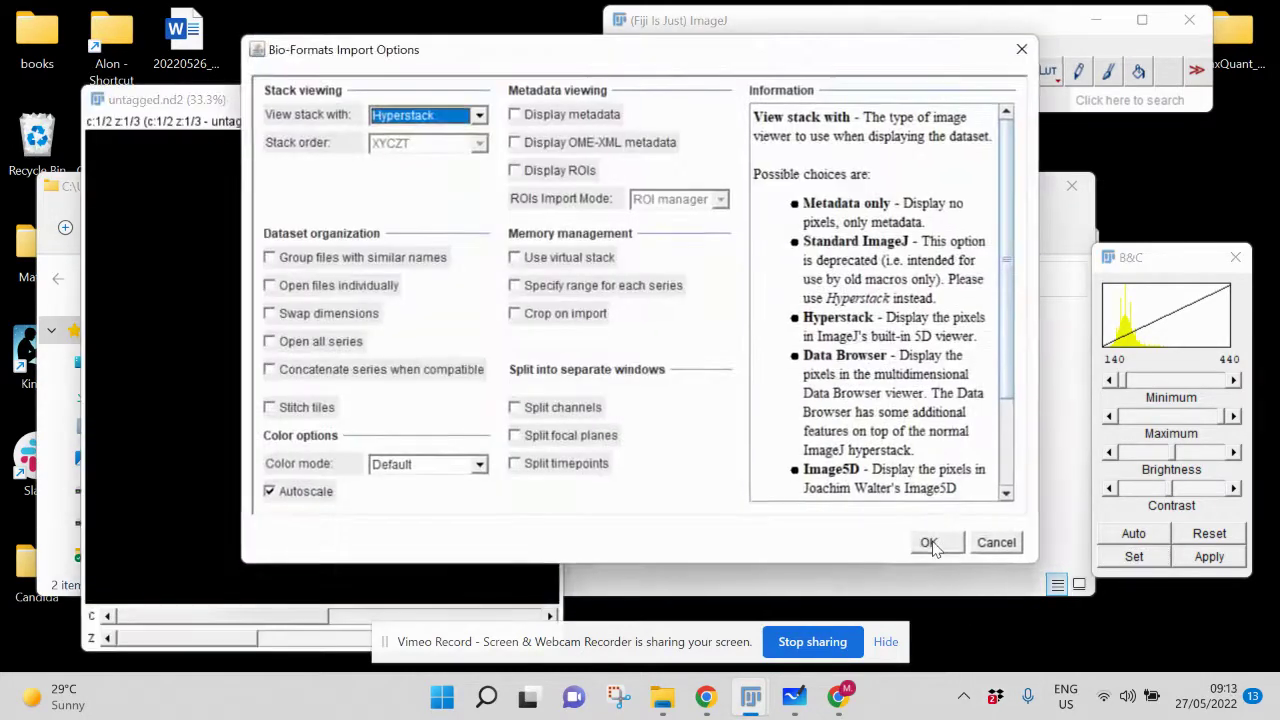
pyautogui.click(929, 543)
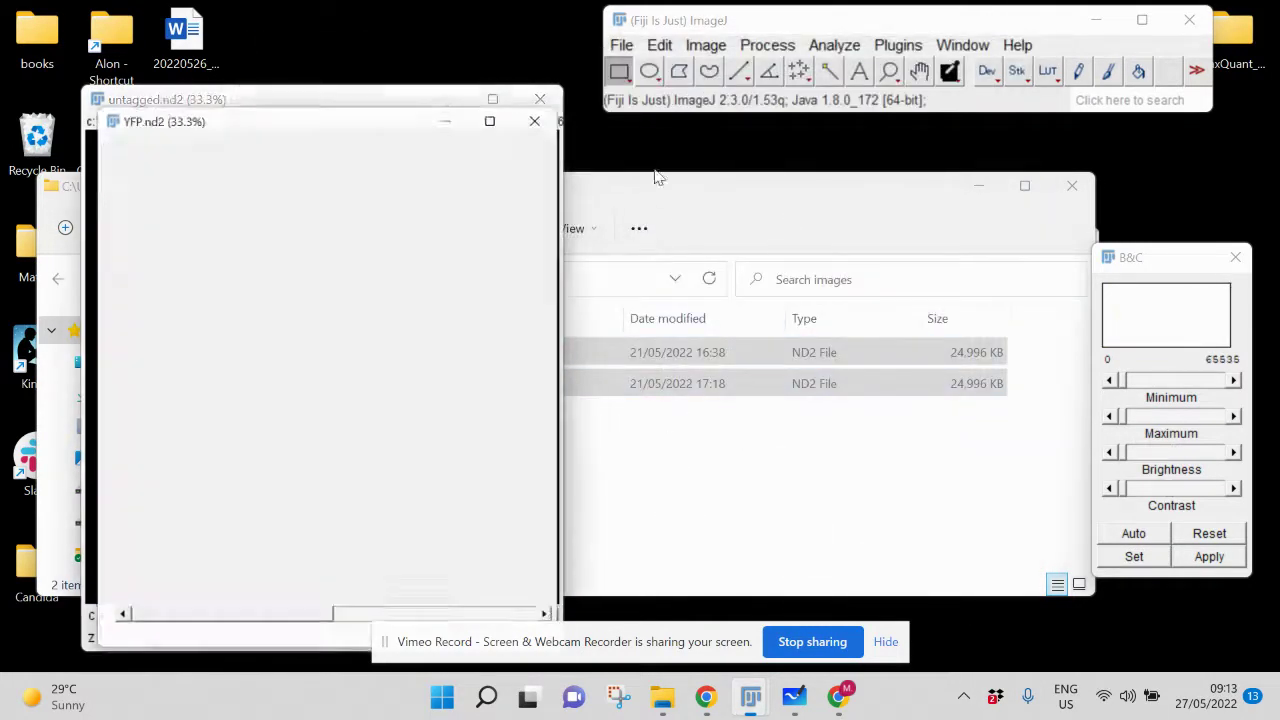
# Place the YFP.nd2 image beside untagged.nd2 and show channel 2 in both images
pyautogui.moveTo(368, 127); pyautogui.dragTo(866, 135)
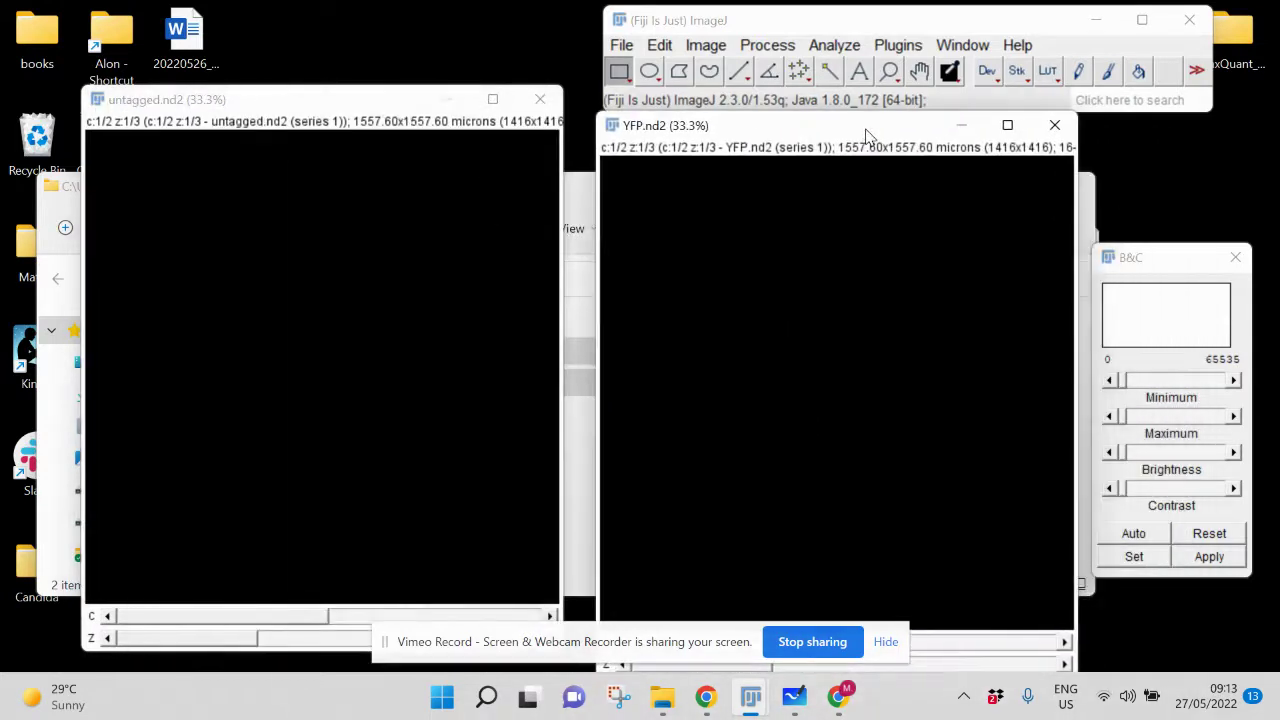
pyautogui.click(1066, 642)
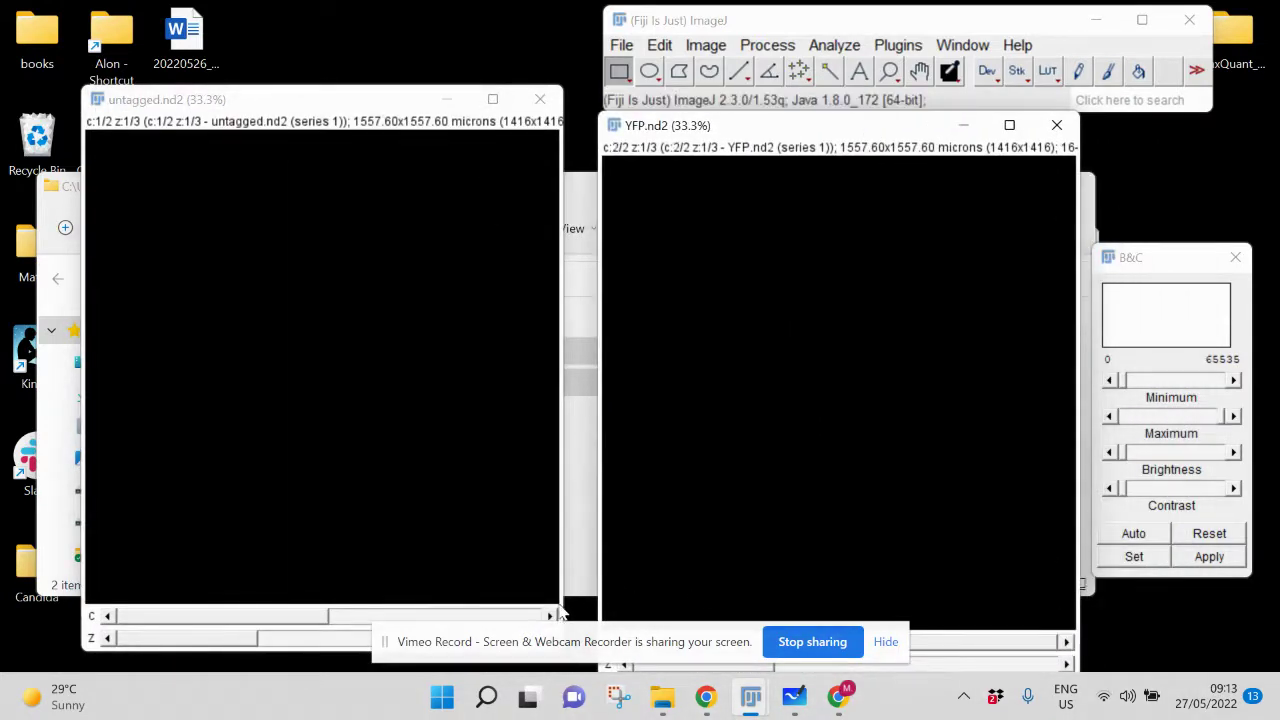
pyautogui.click(551, 615)
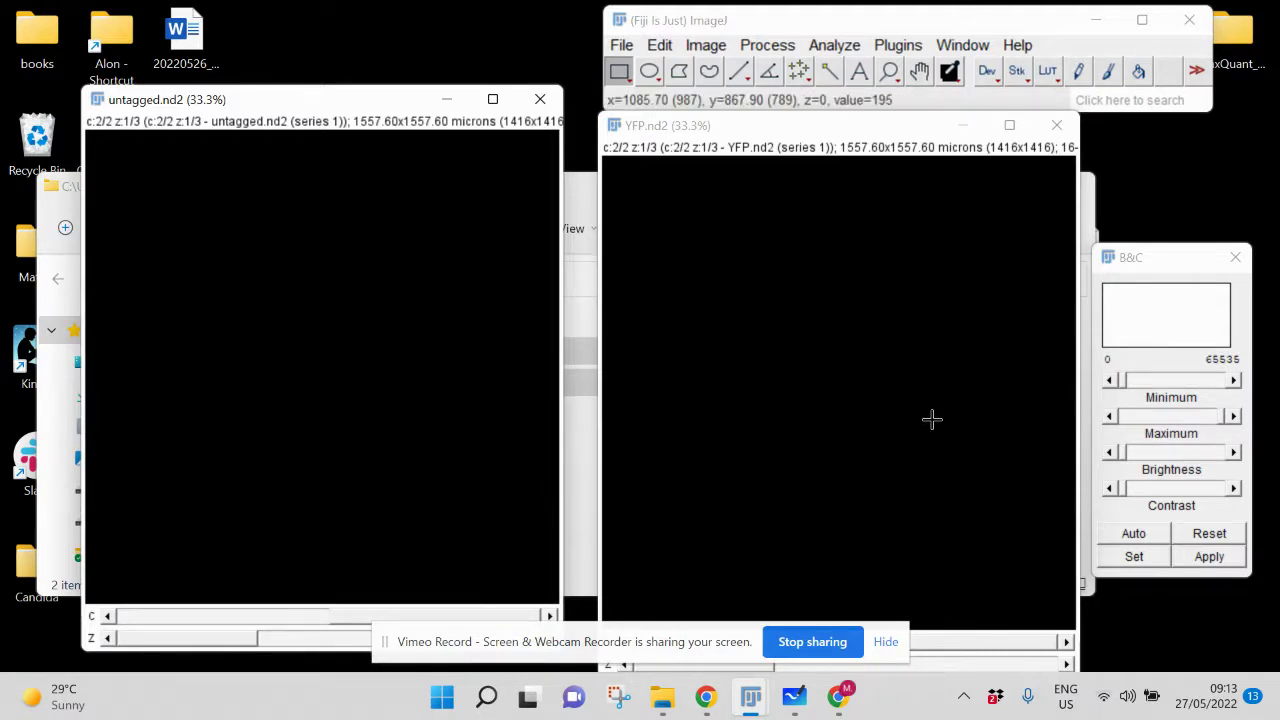
# Set the display range to minimum 140 and maximum 440, propagated to all other 2 channel images
pyautogui.click(1136, 557)
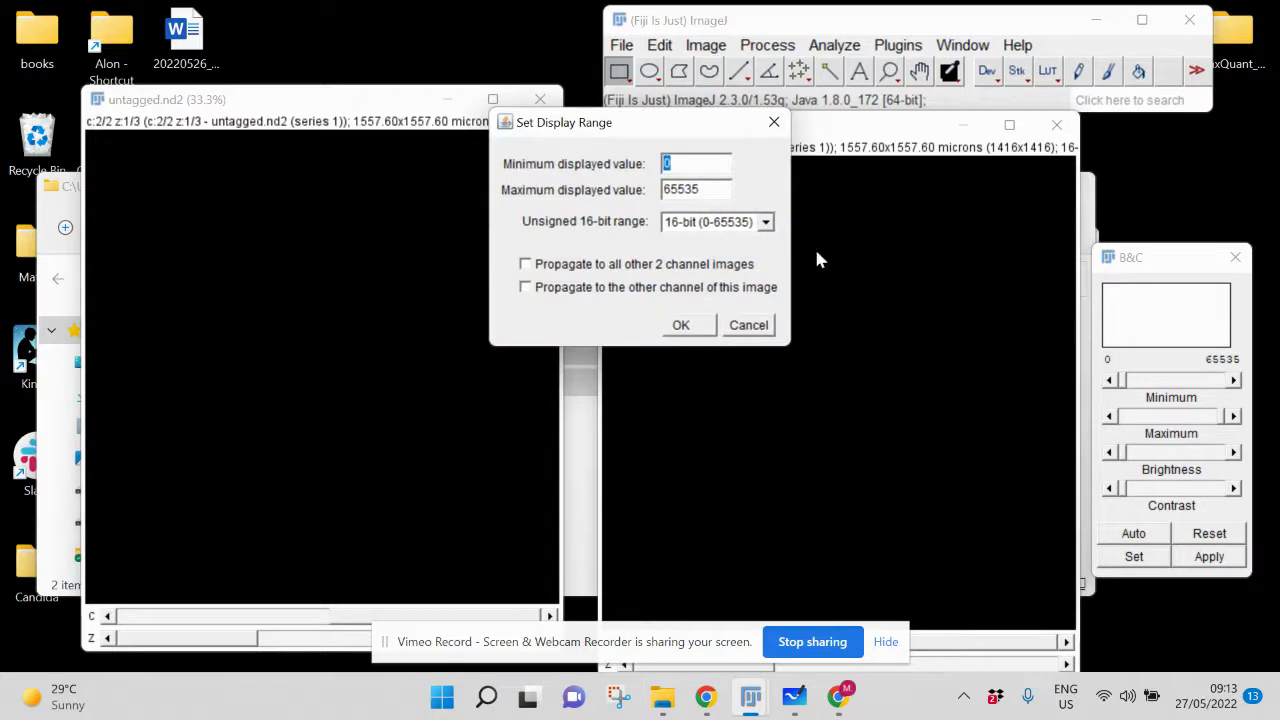
pyautogui.moveTo(628, 123); pyautogui.dragTo(789, 286)
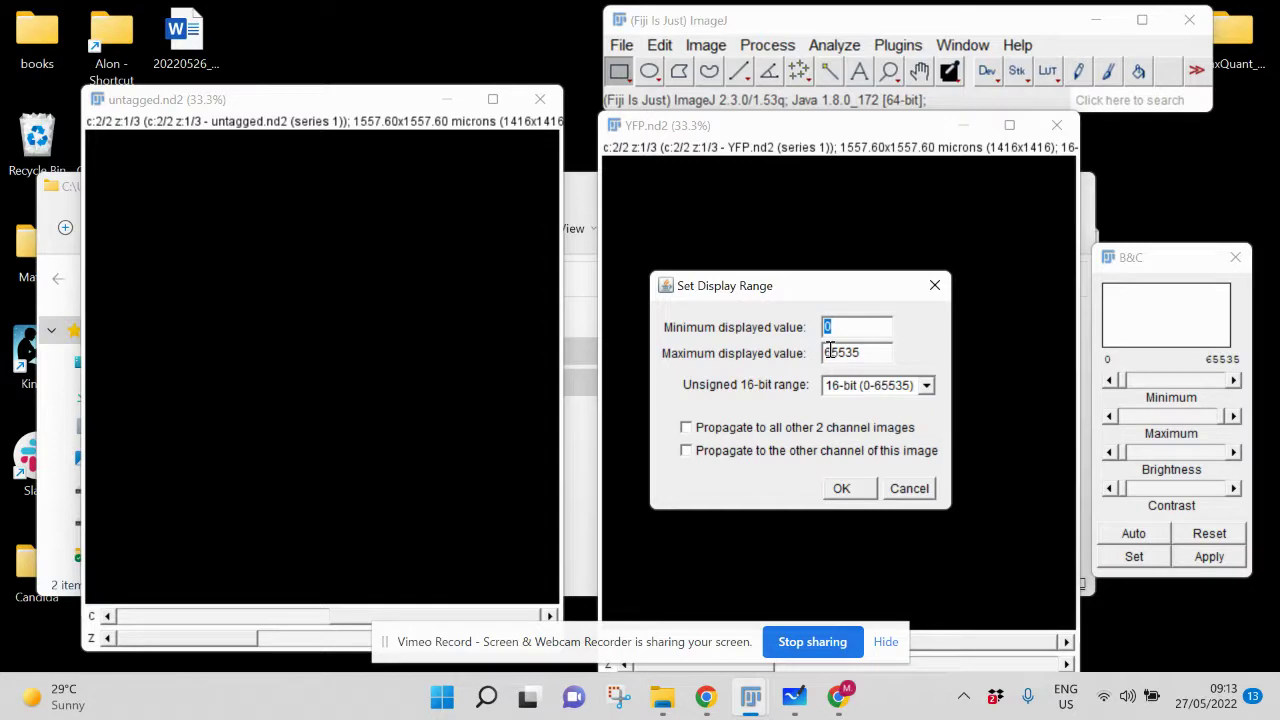
pyautogui.write('140')
pyautogui.press('Tab')
pyautogui.write('140')
pyautogui.click(728, 431)
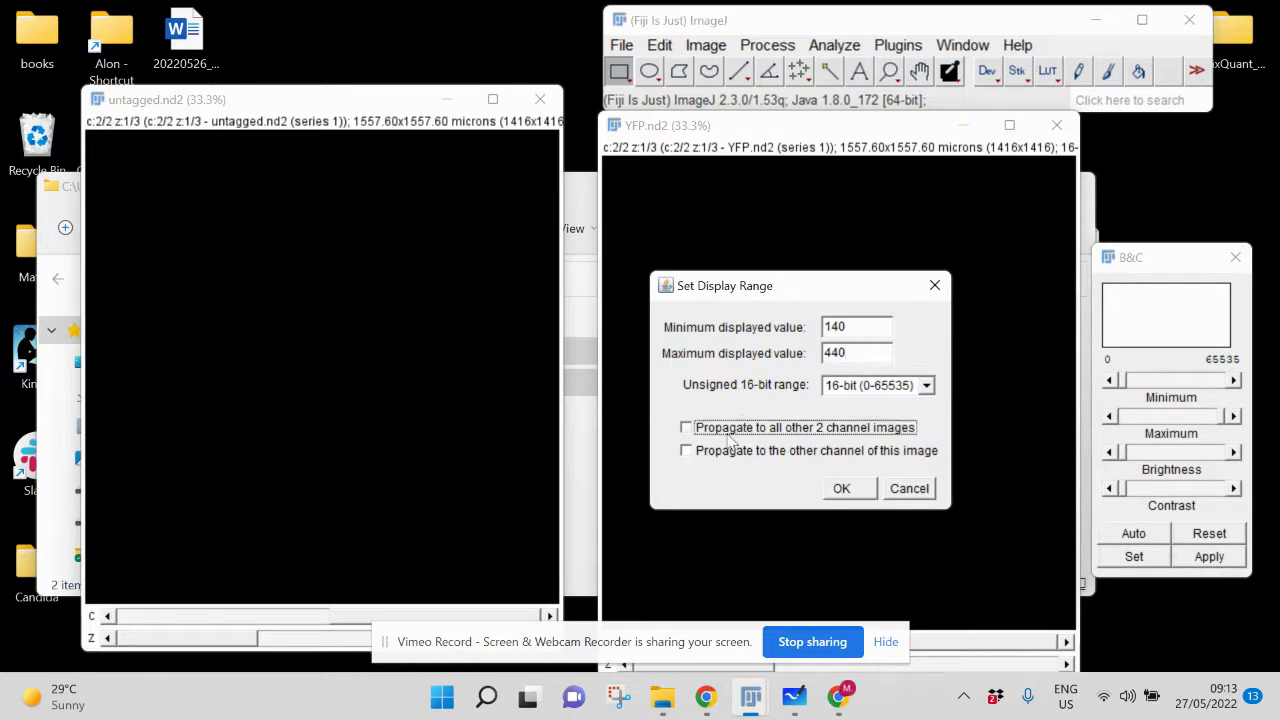
pyautogui.click(841, 488)
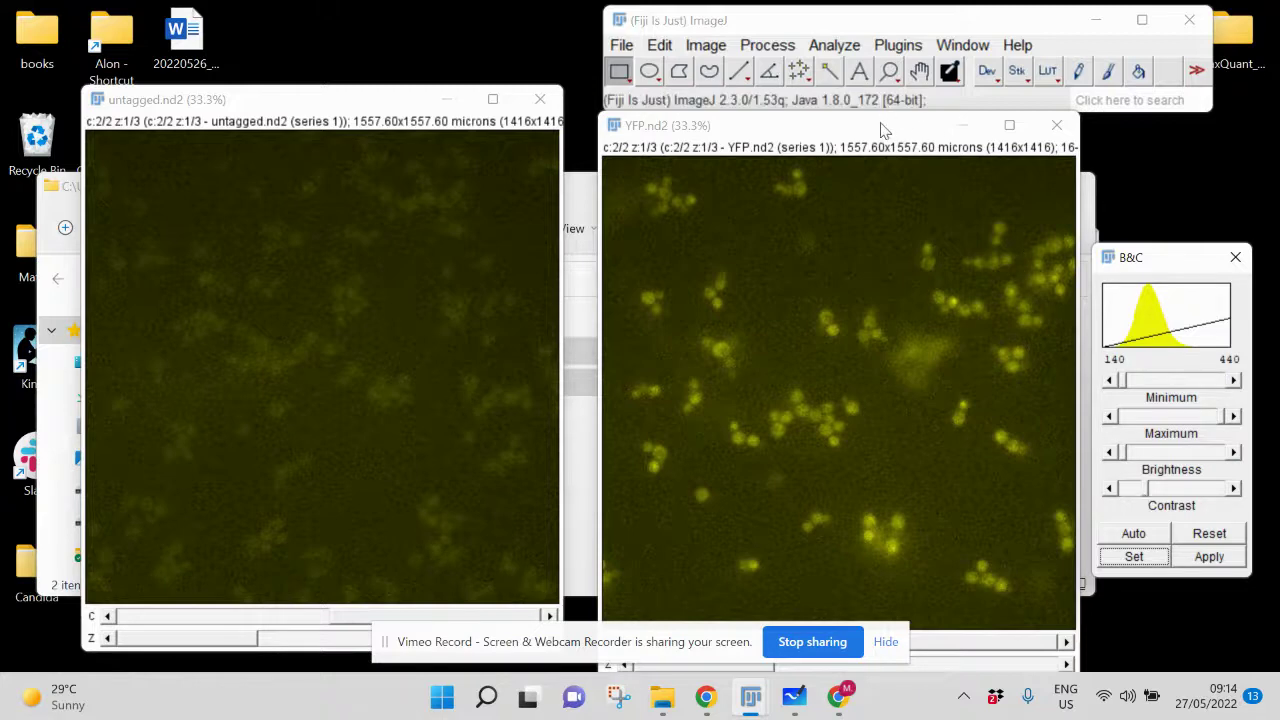
# Apply the 140–440 display range permanently to the pixel values of both the untagged.nd2 and YFP.nd2 images
pyautogui.click(1206, 558)
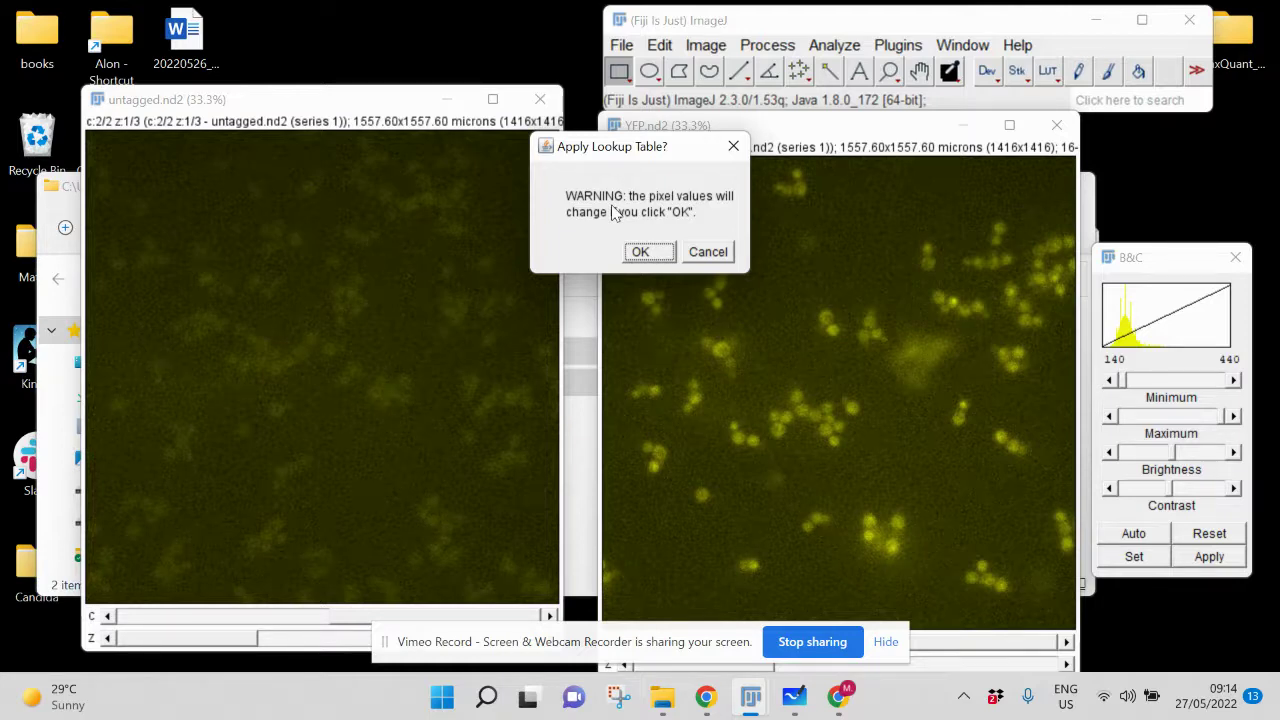
pyautogui.click(643, 252)
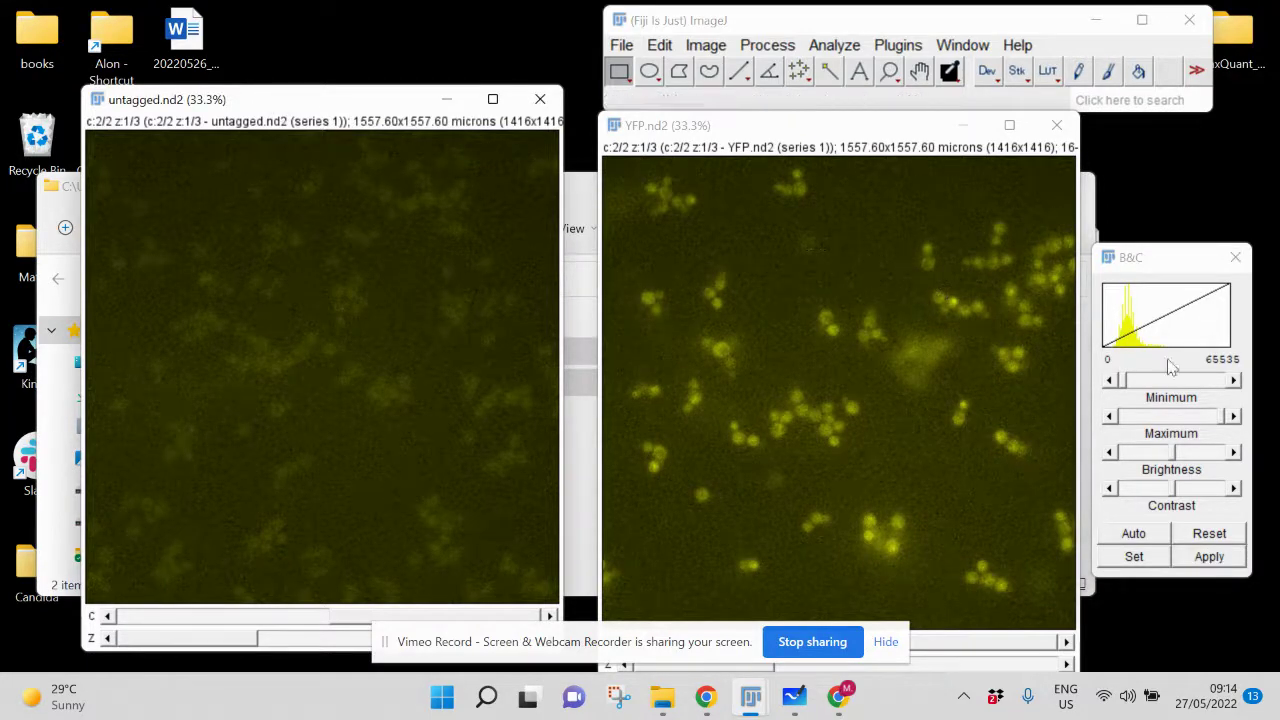
pyautogui.click(1209, 556)
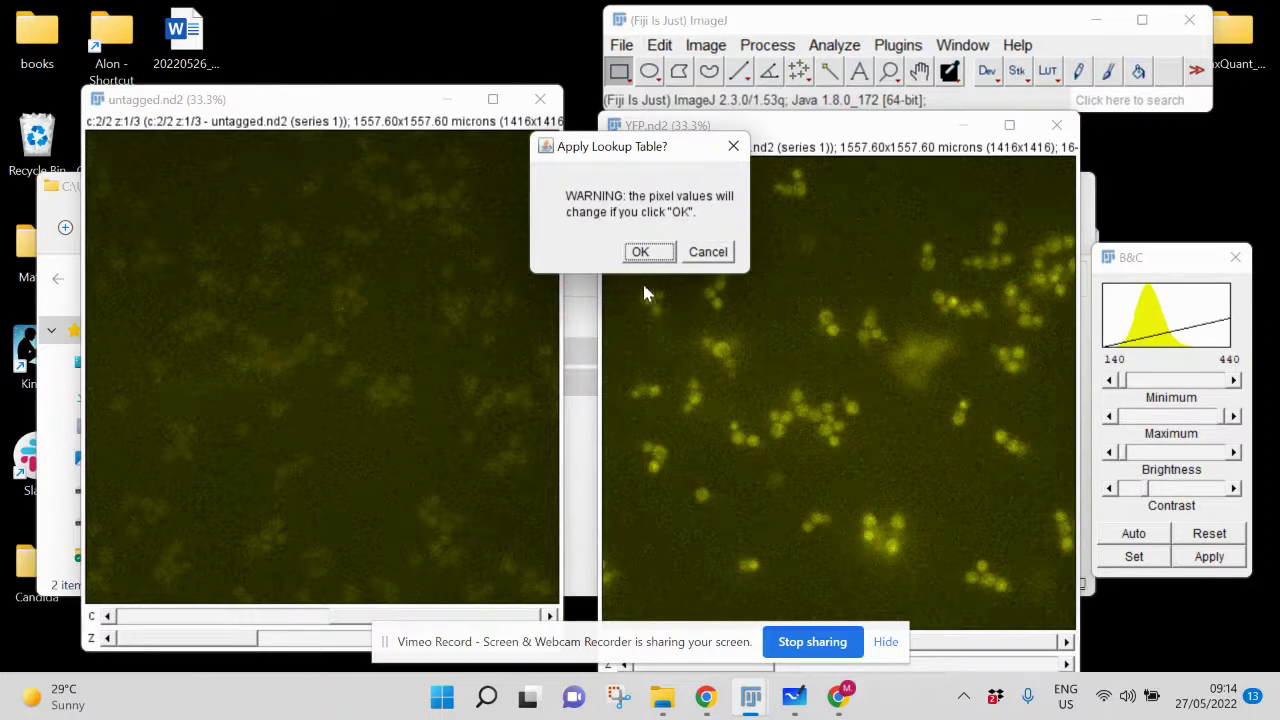
pyautogui.click(645, 251)
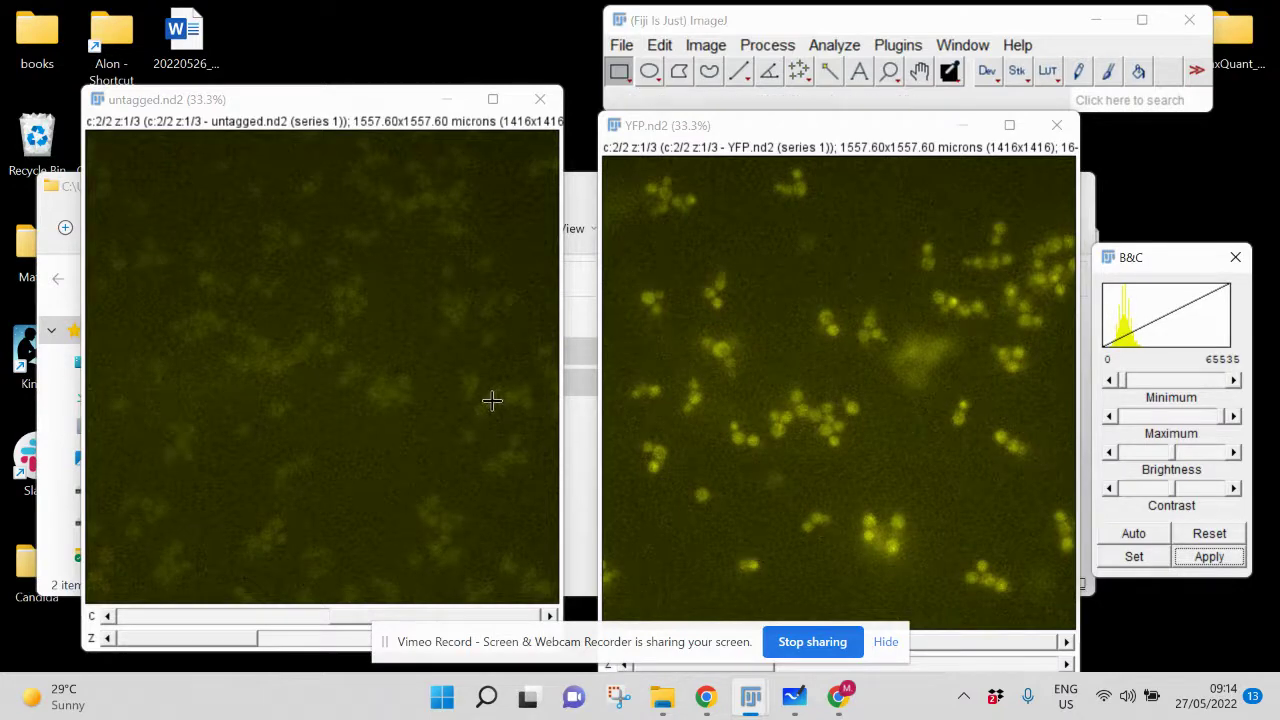
# Switch to Microsoft Whiteboard and draw new plot axes with an arrowed horizontal axis to the right of the 0–65k plot
pyautogui.click(797, 698)
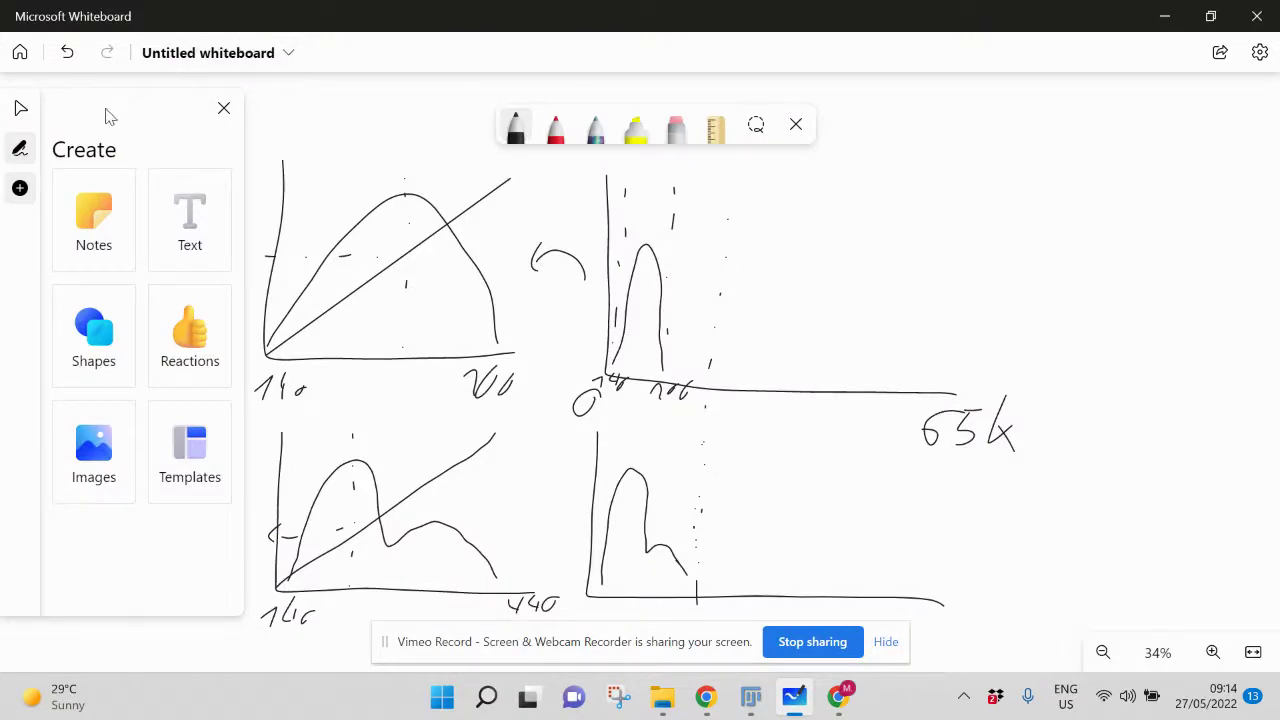
pyautogui.click(19, 110)
pyautogui.moveTo(730, 279); pyautogui.dragTo(503, 285)
pyautogui.click(514, 124)
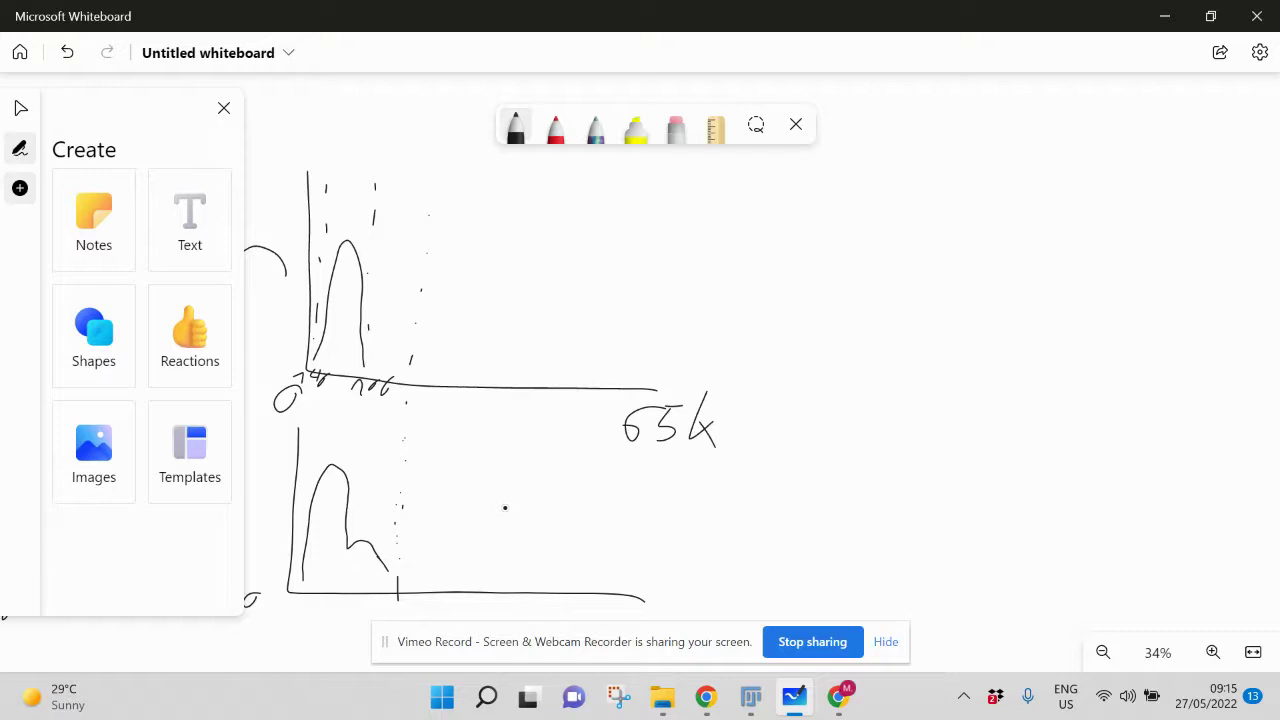
pyautogui.moveTo(811, 190)
pyautogui.mouseDown()
pyautogui.moveTo(813, 395)
pyautogui.moveTo(1104, 392)
pyautogui.moveTo(1115, 421)
pyautogui.mouseUp()
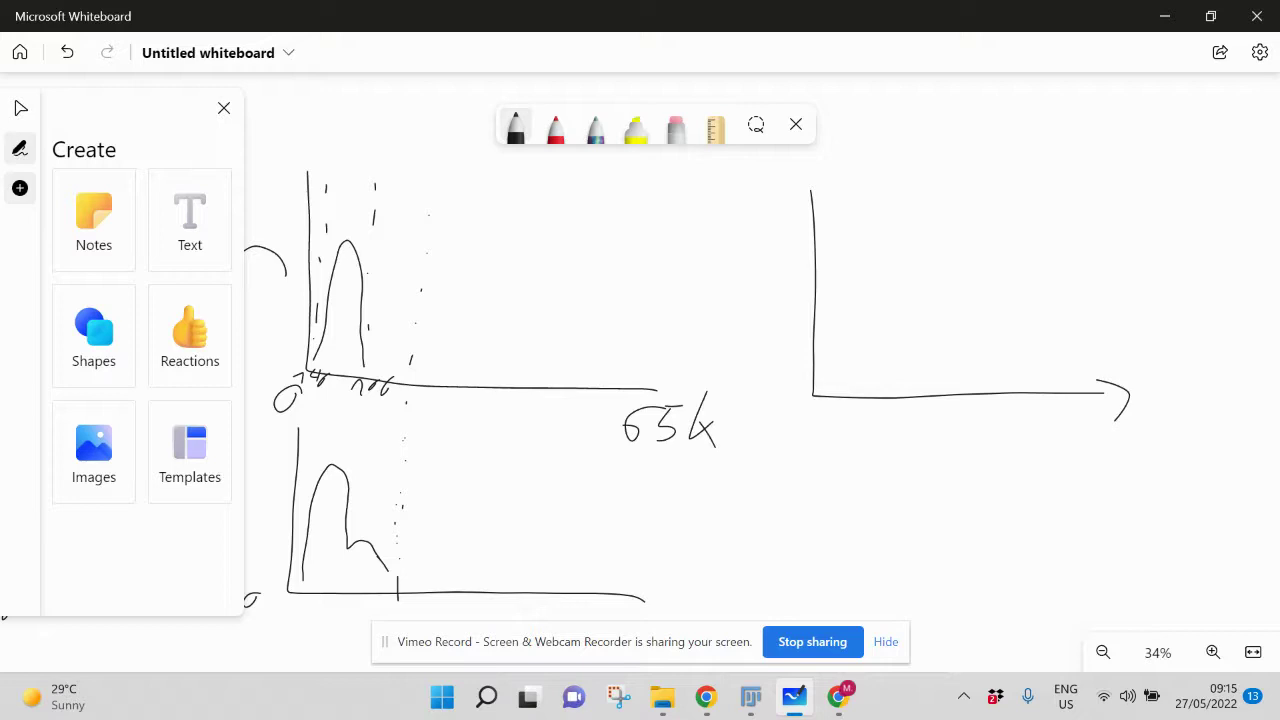
# Mark dashed vertical limits labelled 140 and 440 on the new plot and draw a single-peak curve starting at 140
pyautogui.moveTo(855, 180); pyautogui.dragTo(855, 187)
pyautogui.moveTo(856, 231); pyautogui.dragTo(856, 241)
pyautogui.moveTo(856, 271); pyautogui.dragTo(856, 286)
pyautogui.moveTo(844, 342); pyautogui.dragTo(844, 348)
pyautogui.moveTo(826, 426); pyautogui.dragTo(867, 420)
pyautogui.moveTo(1061, 173); pyautogui.dragTo(1062, 187)
pyautogui.moveTo(1068, 267); pyautogui.dragTo(1068, 279)
pyautogui.moveTo(1060, 331); pyautogui.dragTo(1059, 345)
pyautogui.moveTo(1050, 385); pyautogui.dragTo(1024, 440)
pyautogui.moveTo(1030, 427)
pyautogui.mouseDown()
pyautogui.moveTo(1034, 440)
pyautogui.moveTo(1066, 442)
pyautogui.mouseUp()
pyautogui.moveTo(849, 392)
pyautogui.mouseDown()
pyautogui.moveTo(872, 271)
pyautogui.moveTo(915, 222)
pyautogui.moveTo(952, 390)
pyautogui.mouseUp()
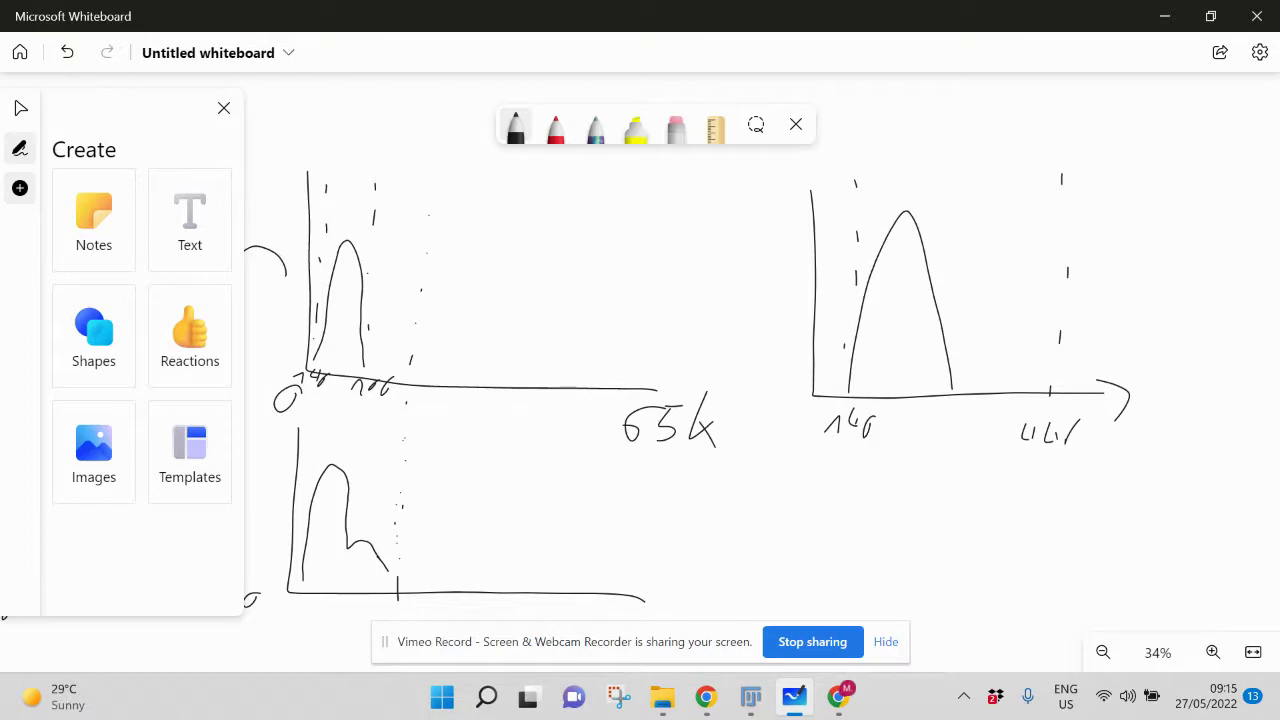
# Draw a second pair of axes below the new single-peak plot and label its limits 140 and 440
pyautogui.click(21, 108)
pyautogui.moveTo(1173, 458); pyautogui.dragTo(1165, 504)
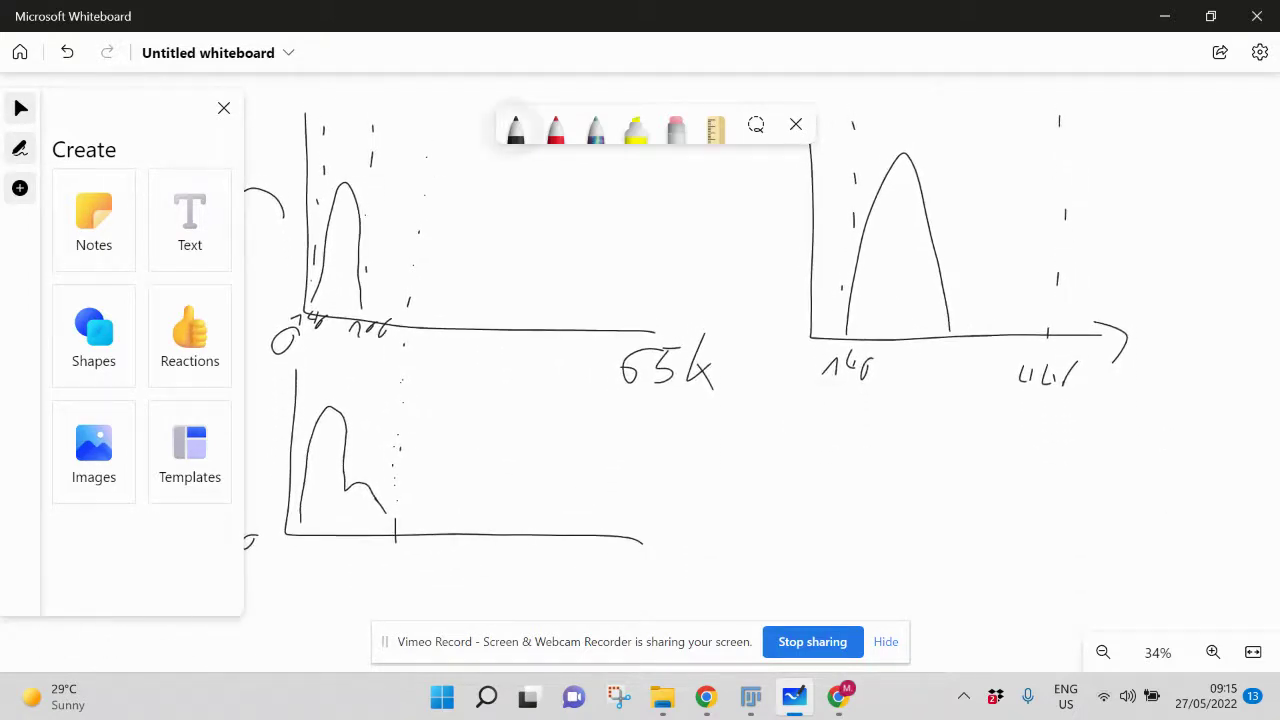
pyautogui.moveTo(808, 400)
pyautogui.mouseDown()
pyautogui.moveTo(810, 554)
pyautogui.moveTo(1113, 575)
pyautogui.mouseUp()
pyautogui.moveTo(814, 582); pyautogui.dragTo(822, 597)
pyautogui.moveTo(828, 578)
pyautogui.mouseDown()
pyautogui.moveTo(838, 596)
pyautogui.moveTo(856, 592)
pyautogui.mouseUp()
pyautogui.moveTo(1044, 592); pyautogui.dragTo(1052, 605)
pyautogui.moveTo(1058, 590); pyautogui.dragTo(1082, 608)
# Add dashed vertical limits above 140 and 440 on the lower plot and draw a shouldered histogram curve between them
pyautogui.moveTo(846, 414); pyautogui.dragTo(846, 422)
pyautogui.moveTo(840, 478); pyautogui.dragTo(840, 542)
pyautogui.moveTo(1077, 420); pyautogui.dragTo(1077, 430)
pyautogui.moveTo(1083, 492); pyautogui.dragTo(1083, 542)
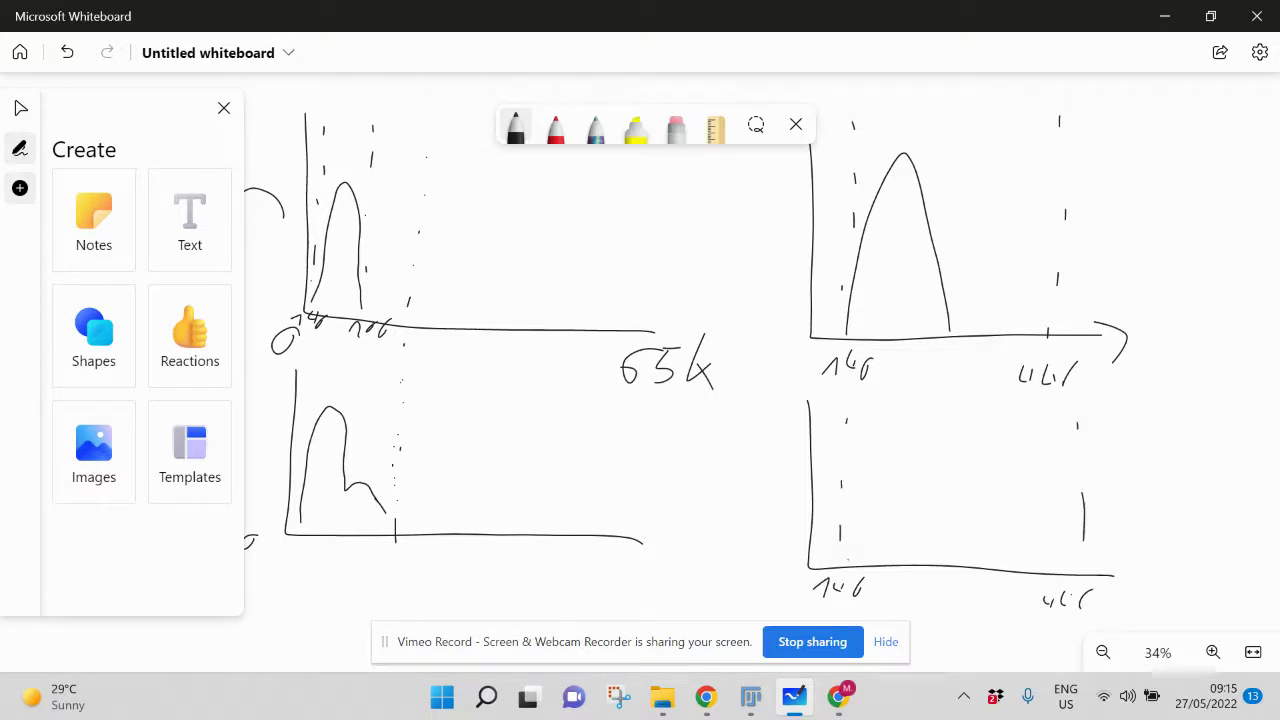
pyautogui.moveTo(845, 555)
pyautogui.mouseDown()
pyautogui.moveTo(896, 434)
pyautogui.moveTo(950, 526)
pyautogui.moveTo(1004, 512)
pyautogui.moveTo(1065, 558)
pyautogui.mouseUp()
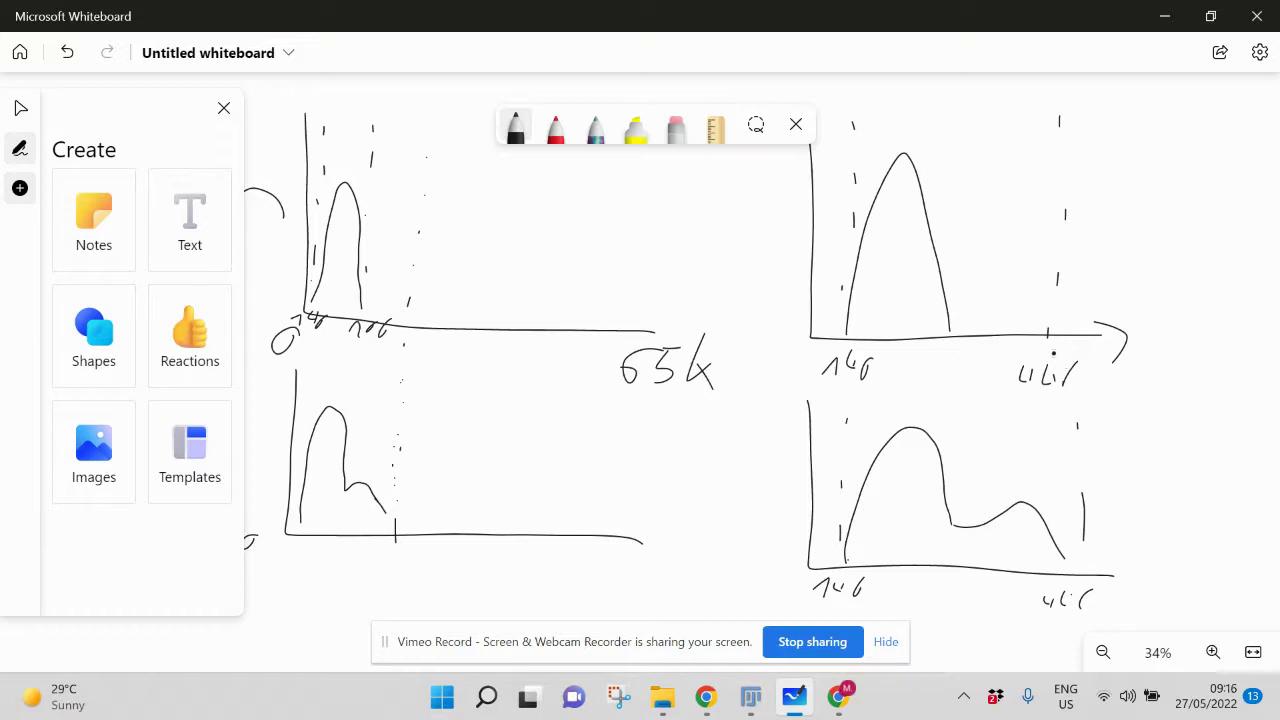
# Relabel the limits of both new plots in red, writing 0 at 140 and 65k at 440
pyautogui.click(555, 125)
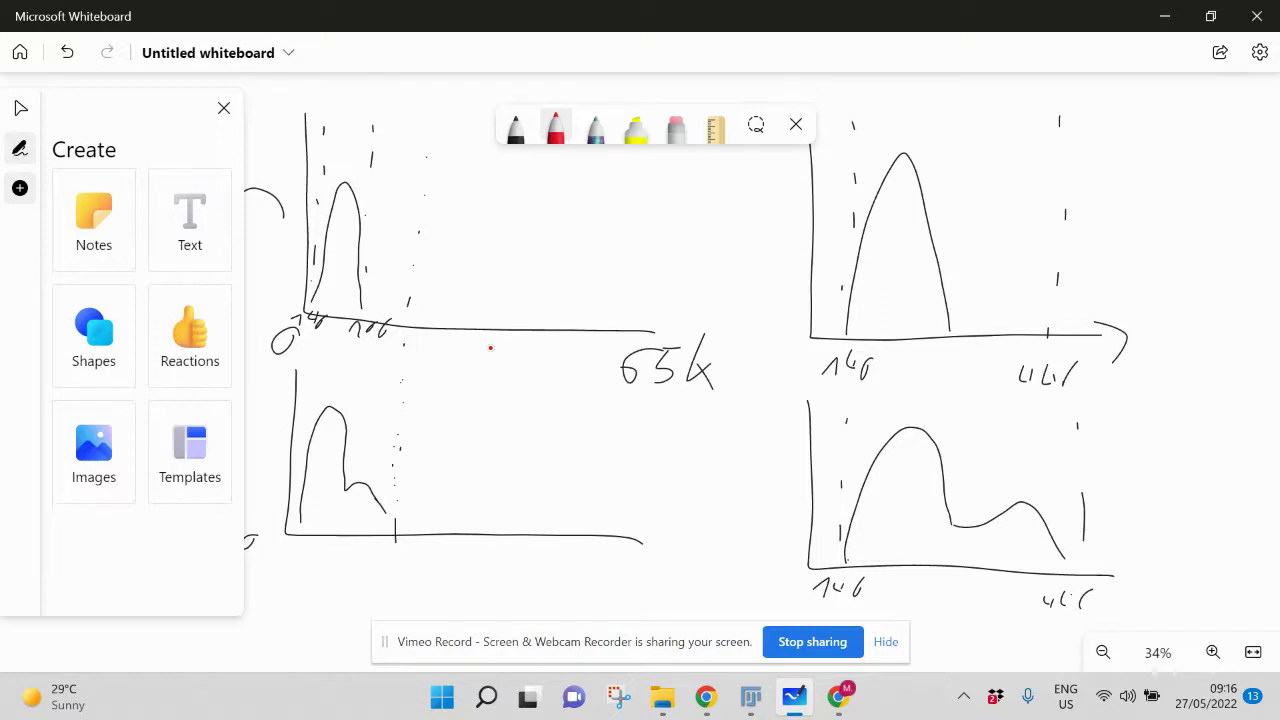
pyautogui.moveTo(860, 372)
pyautogui.mouseDown()
pyautogui.moveTo(833, 388)
pyautogui.moveTo(848, 375)
pyautogui.mouseUp()
pyautogui.moveTo(1050, 389)
pyautogui.mouseDown()
pyautogui.moveTo(1026, 411)
pyautogui.moveTo(1032, 399)
pyautogui.moveTo(1080, 414)
pyautogui.mouseUp()
pyautogui.moveTo(1080, 408)
pyautogui.mouseDown()
pyautogui.moveTo(1095, 397)
pyautogui.moveTo(1098, 416)
pyautogui.mouseUp()
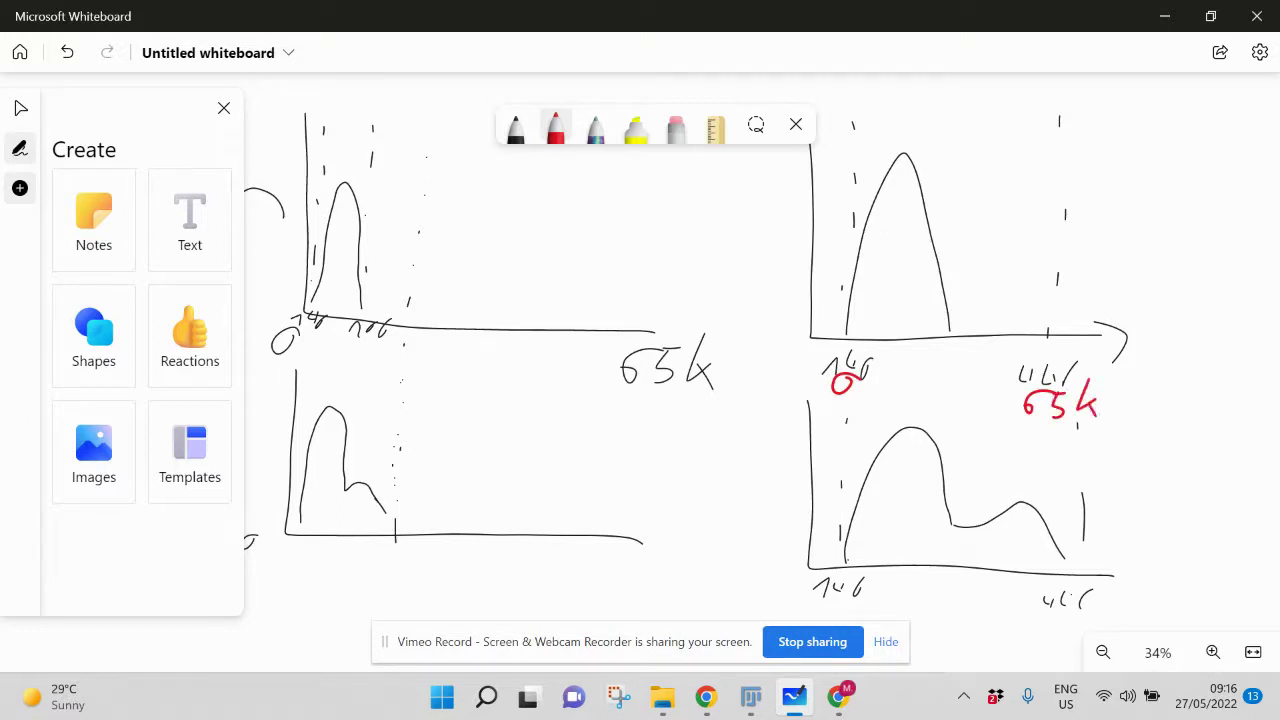
pyautogui.moveTo(856, 581); pyautogui.dragTo(842, 596)
pyautogui.moveTo(1042, 609)
pyautogui.mouseDown()
pyautogui.moveTo(1032, 630)
pyautogui.moveTo(1050, 632)
pyautogui.moveTo(1088, 606)
pyautogui.mouseUp()
pyautogui.moveTo(1076, 618); pyautogui.dragTo(1090, 630)
# Return to Fiji and close YFP.nd2 and untagged.nd2 without saving the changes
pyautogui.click(1165, 16)
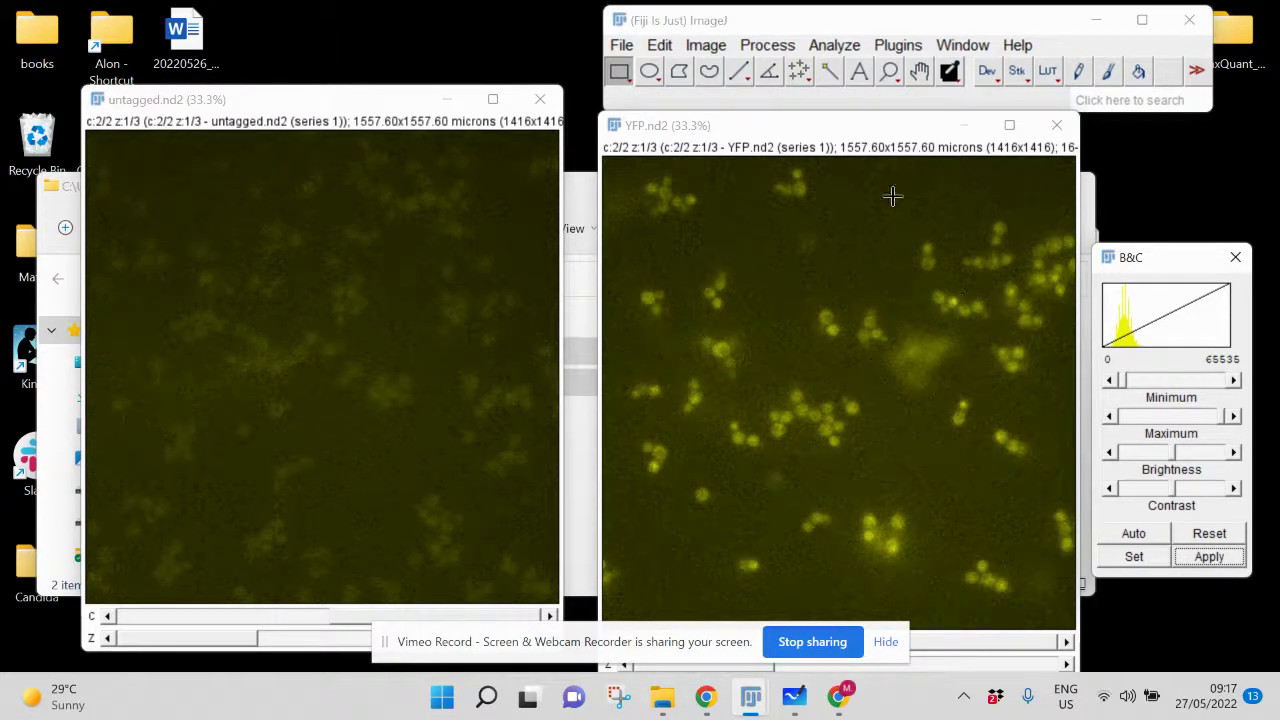
pyautogui.click(1057, 125)
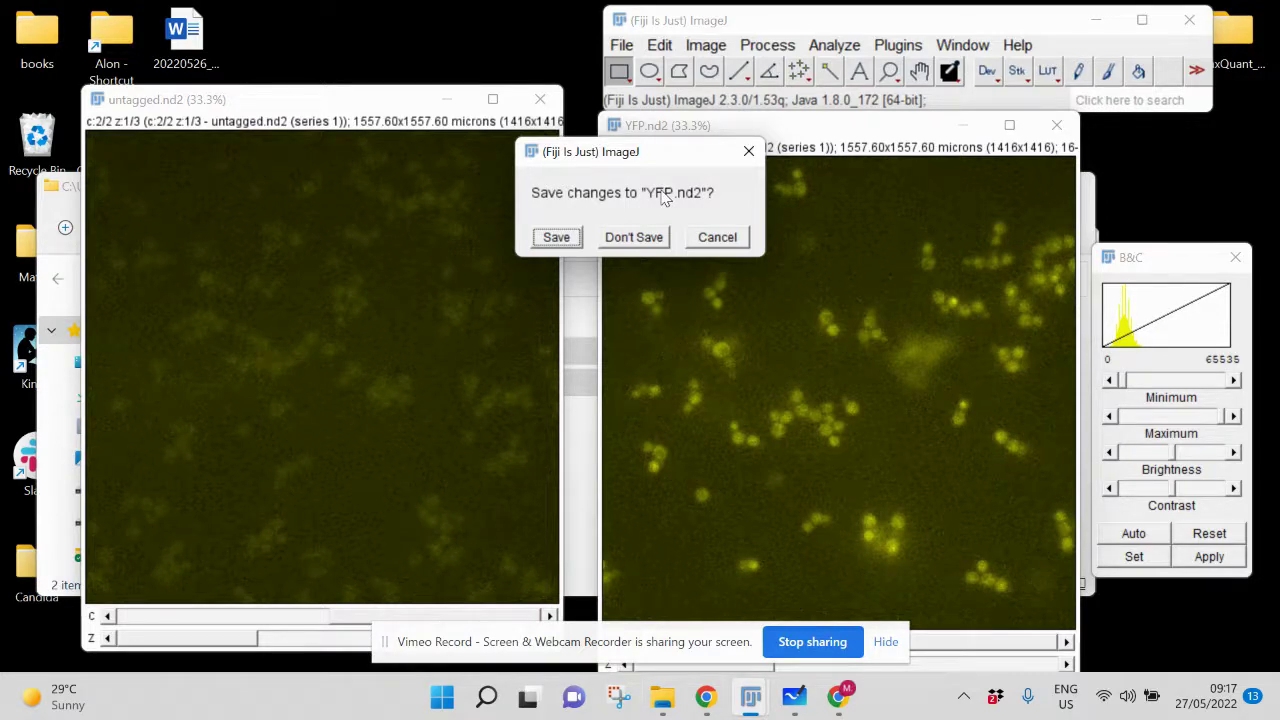
pyautogui.click(648, 240)
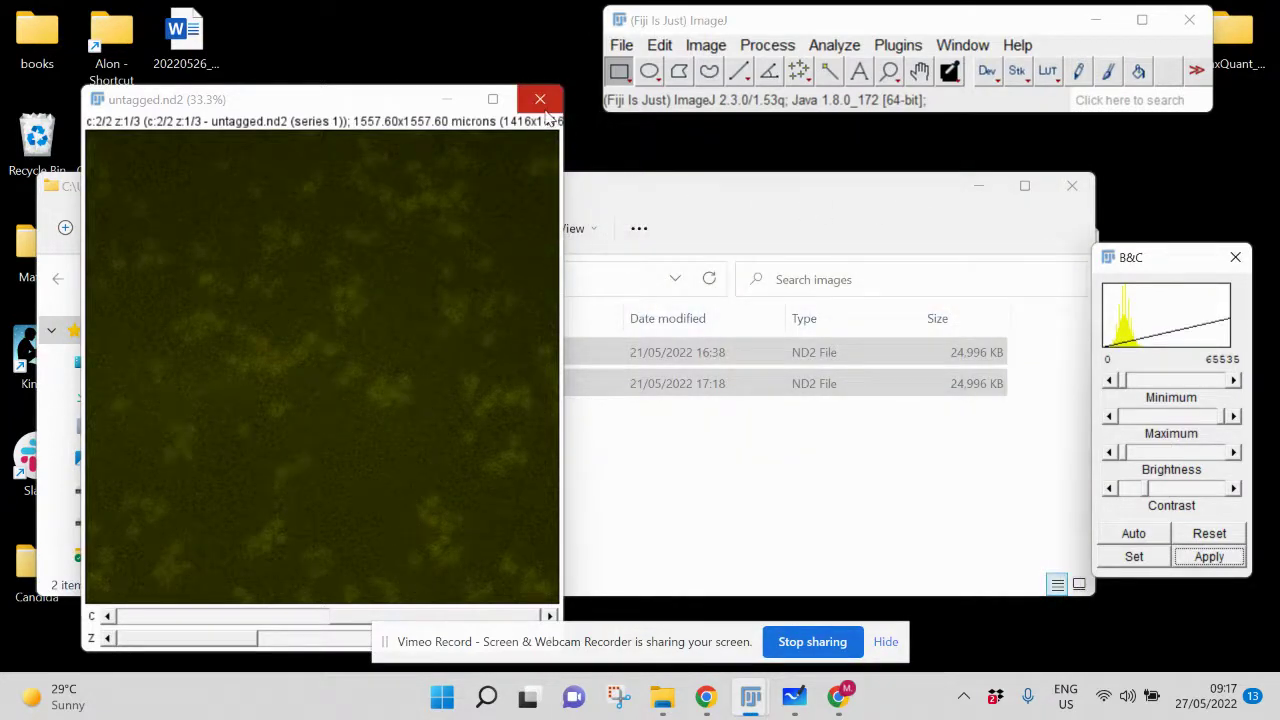
pyautogui.click(541, 102)
pyautogui.click(633, 234)
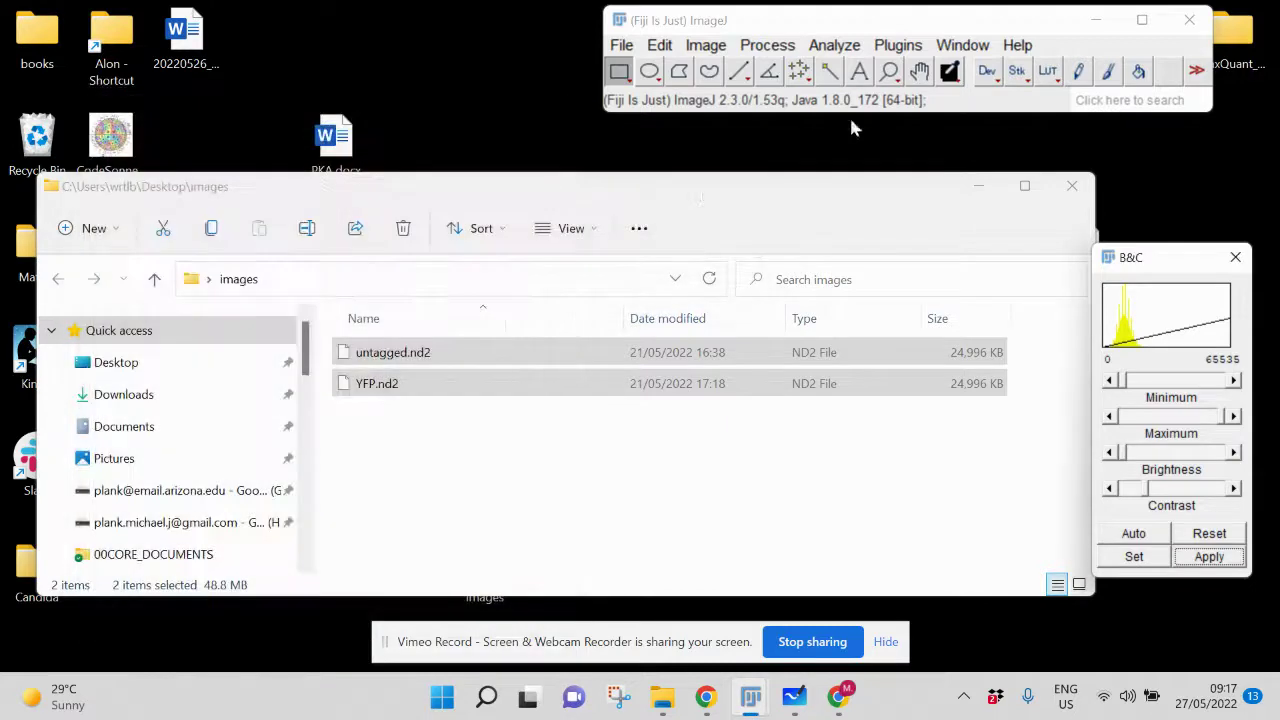
pyautogui.click(569, 429)
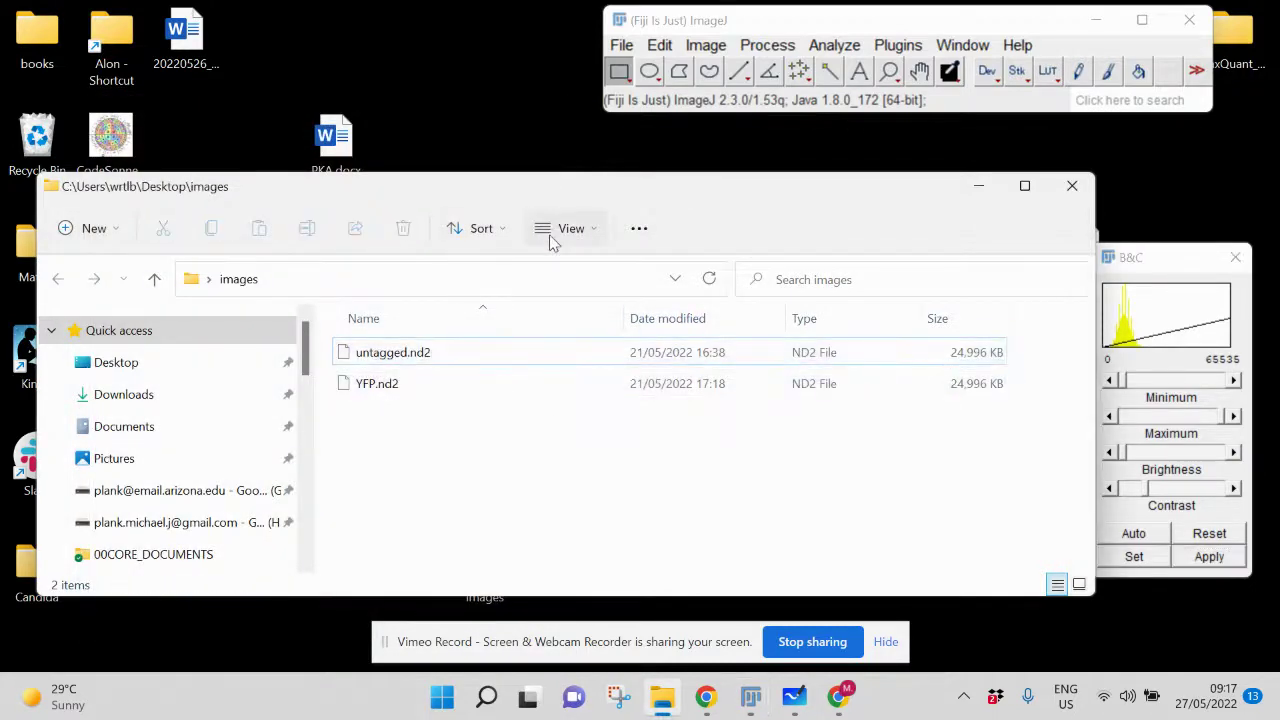
pyautogui.click(500, 354)
pyautogui.moveTo(572, 468); pyautogui.dragTo(530, 413)
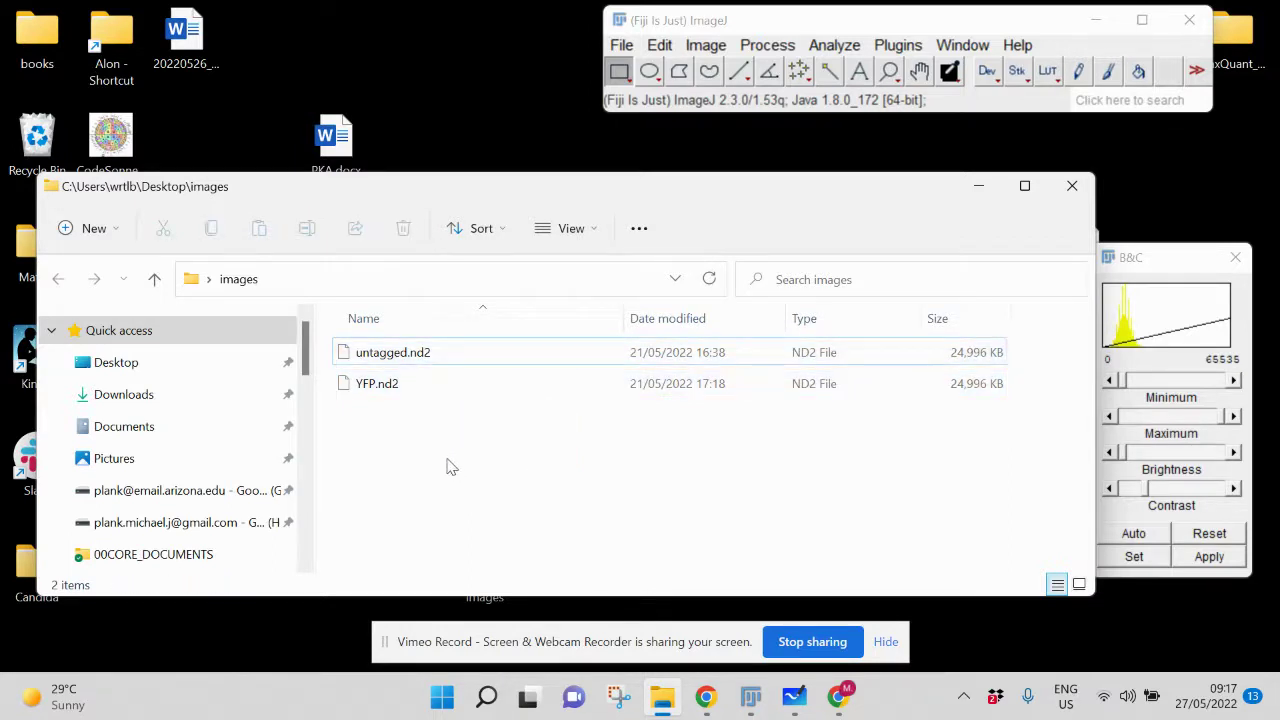